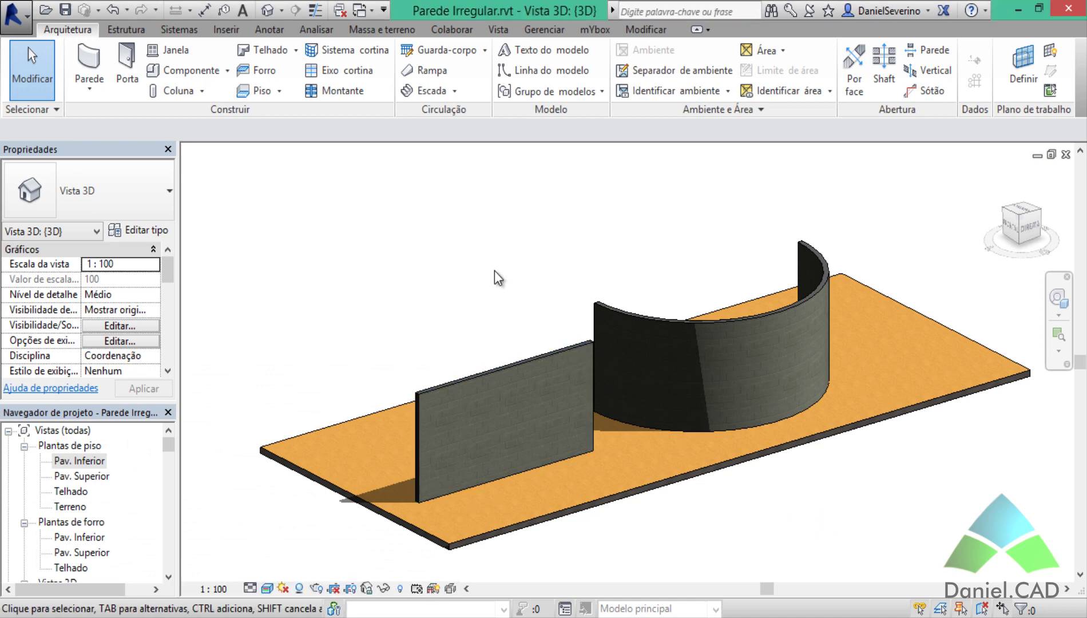
- Open the flat wall's profile for editing, viewed straight on from the side
{"action": "left_click", "coordinate": [489, 373]}
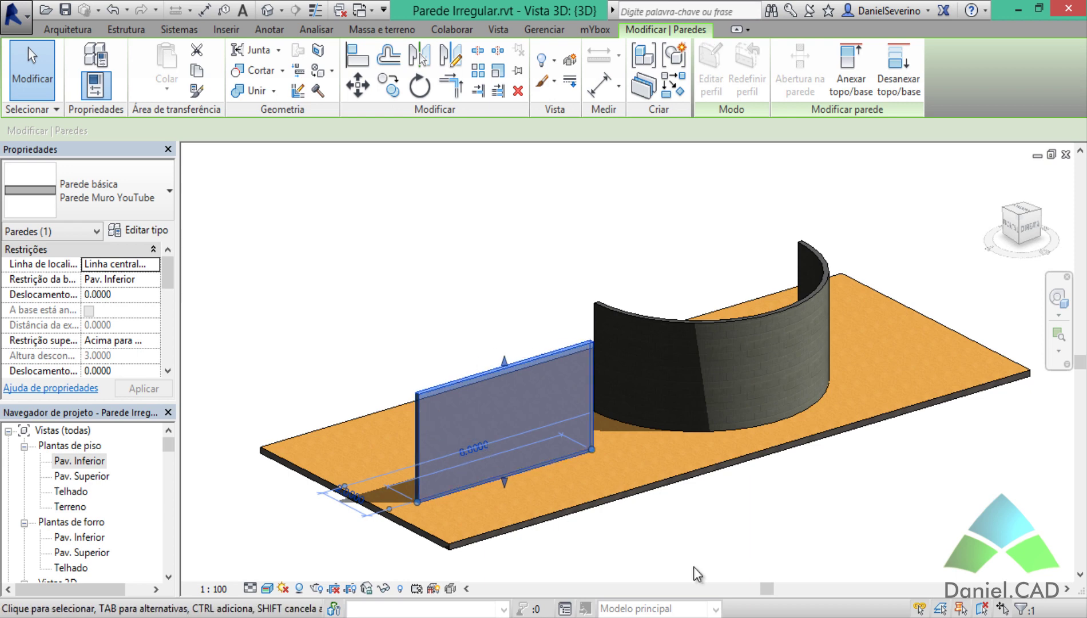
{"action": "left_click", "coordinate": [710, 82]}
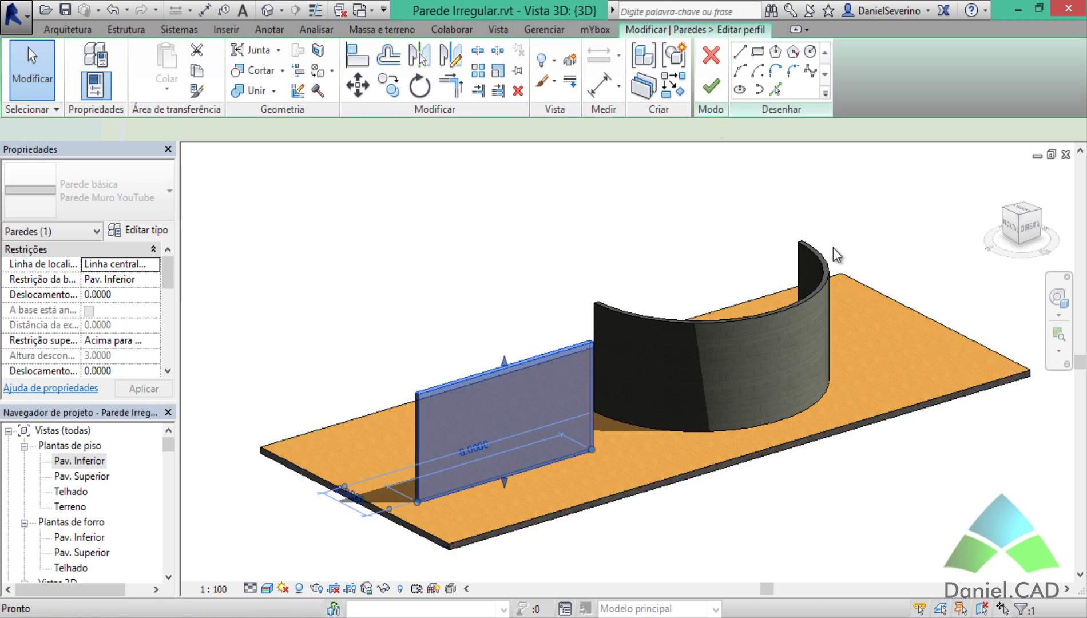
{"action": "left_click", "coordinate": [1030, 227]}
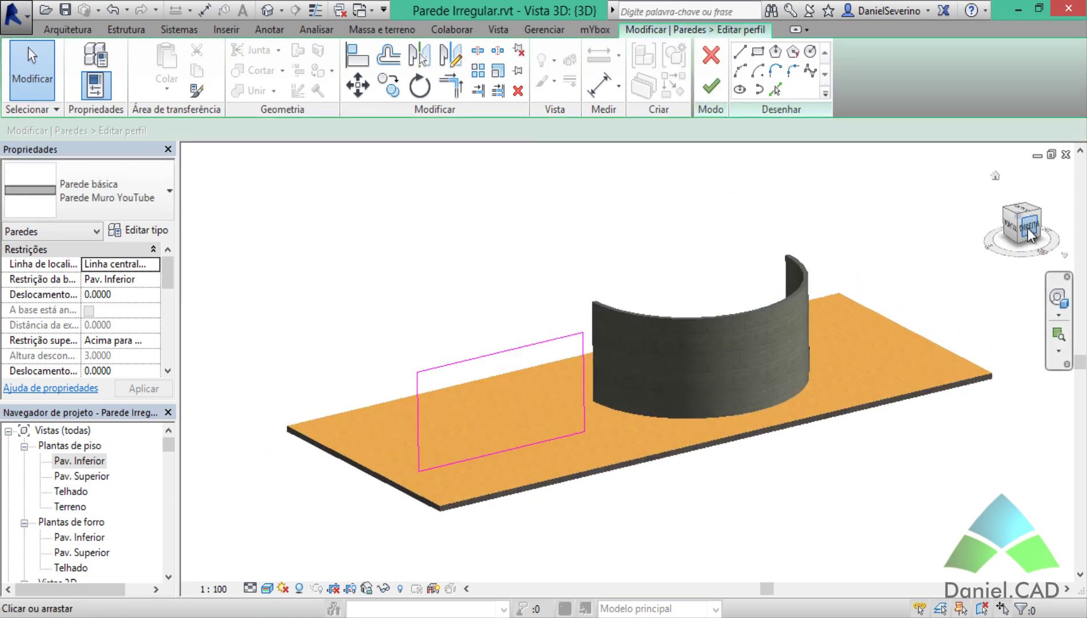
{"action": "scroll", "coordinate": [499, 341], "scroll_direction": "up", "scroll_amount": 3}
{"action": "scroll", "coordinate": [500, 341], "scroll_direction": "up", "scroll_amount": 3}
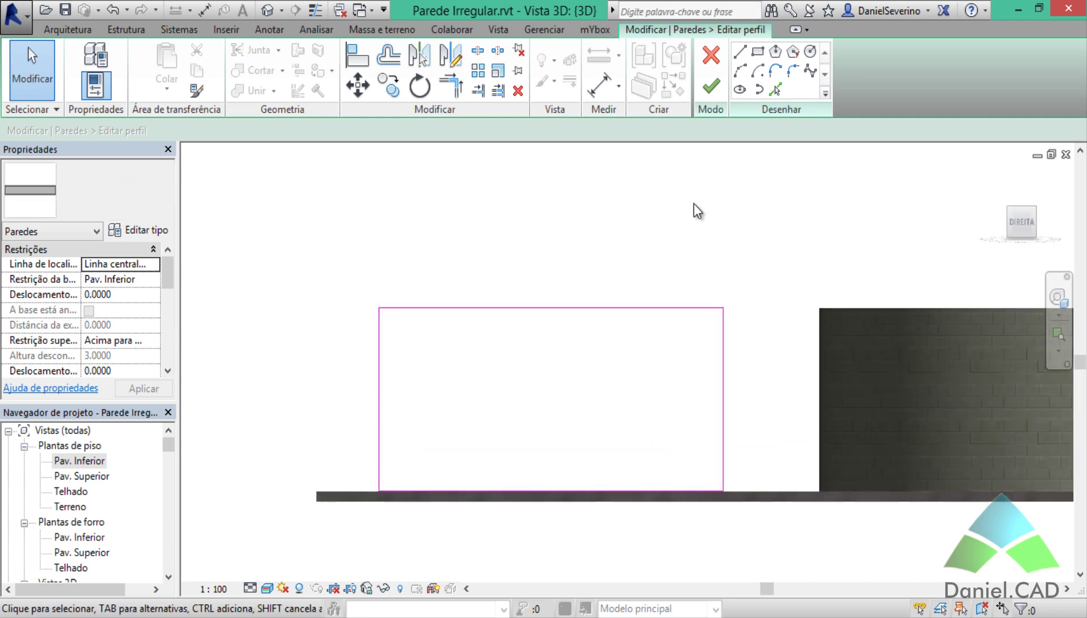
- Sketch a start-end-radius arc from the profile's top-right corner to its left edge
{"action": "left_click", "coordinate": [741, 71]}
{"action": "left_click", "coordinate": [722, 308]}
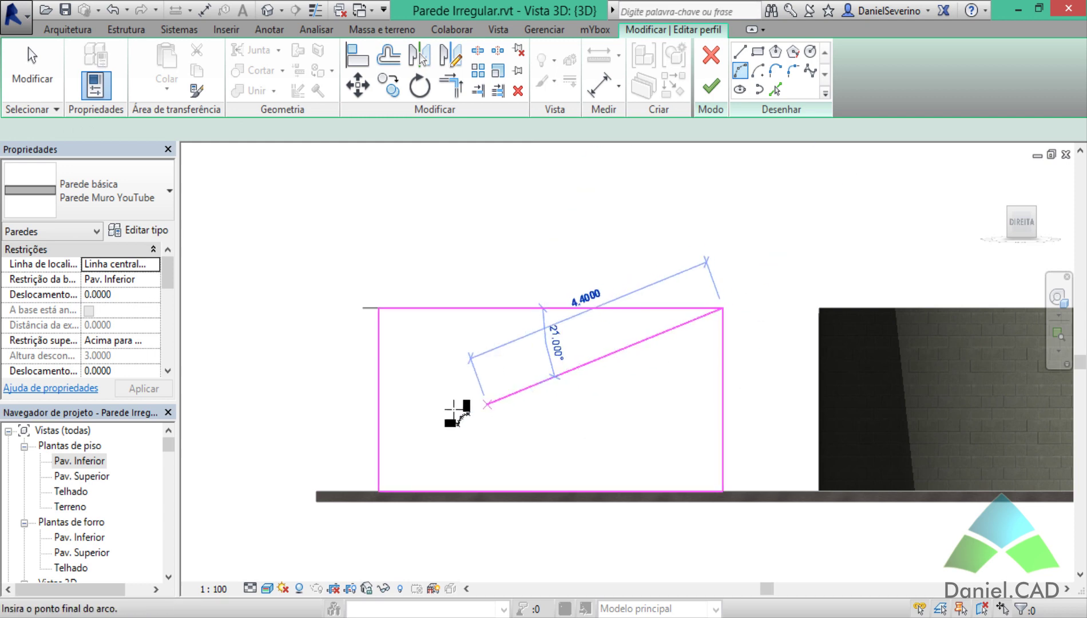
{"action": "left_click", "coordinate": [378, 399]}
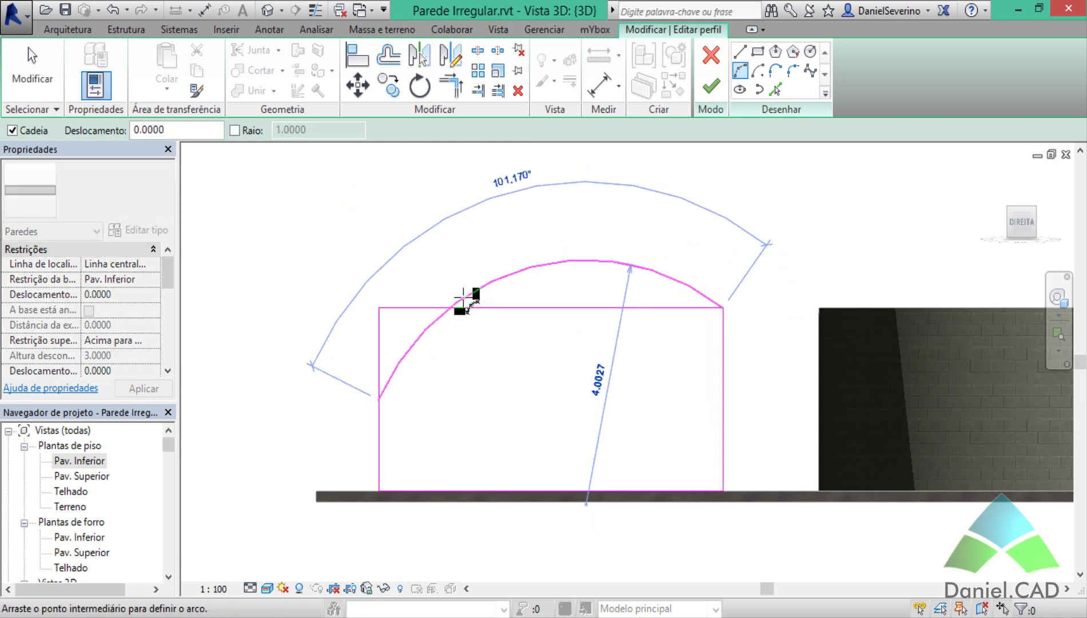
{"action": "left_click", "coordinate": [484, 326]}
{"action": "key", "text": "Escape"}
{"action": "key", "text": "Escape"}
- Delete the straight top edge and trim the left edge to meet the arc
{"action": "left_click", "coordinate": [517, 309]}
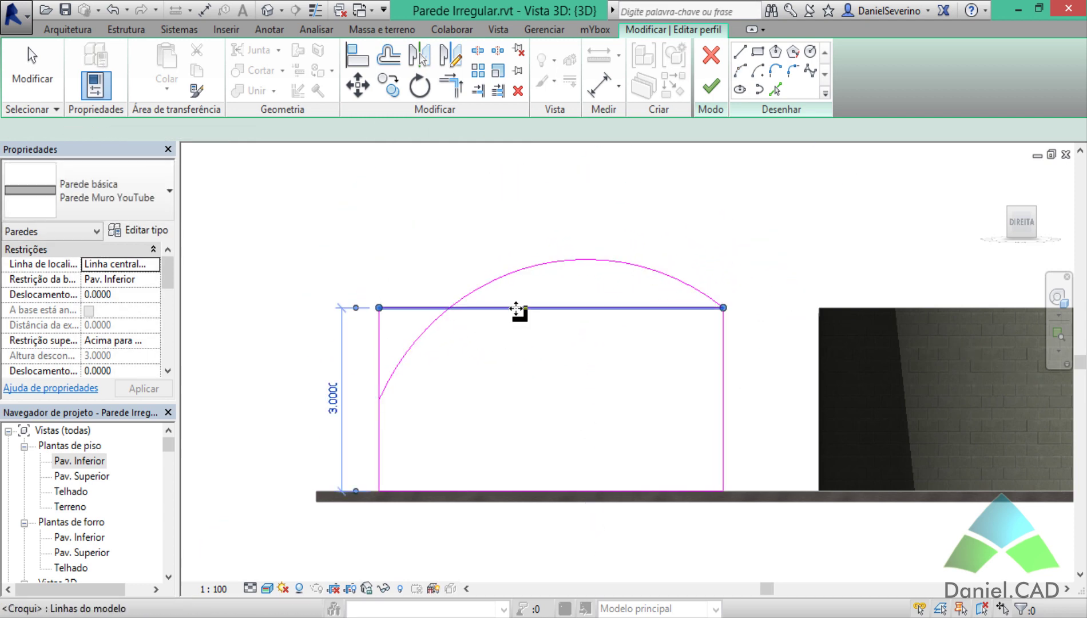
{"action": "key", "text": "Delete"}
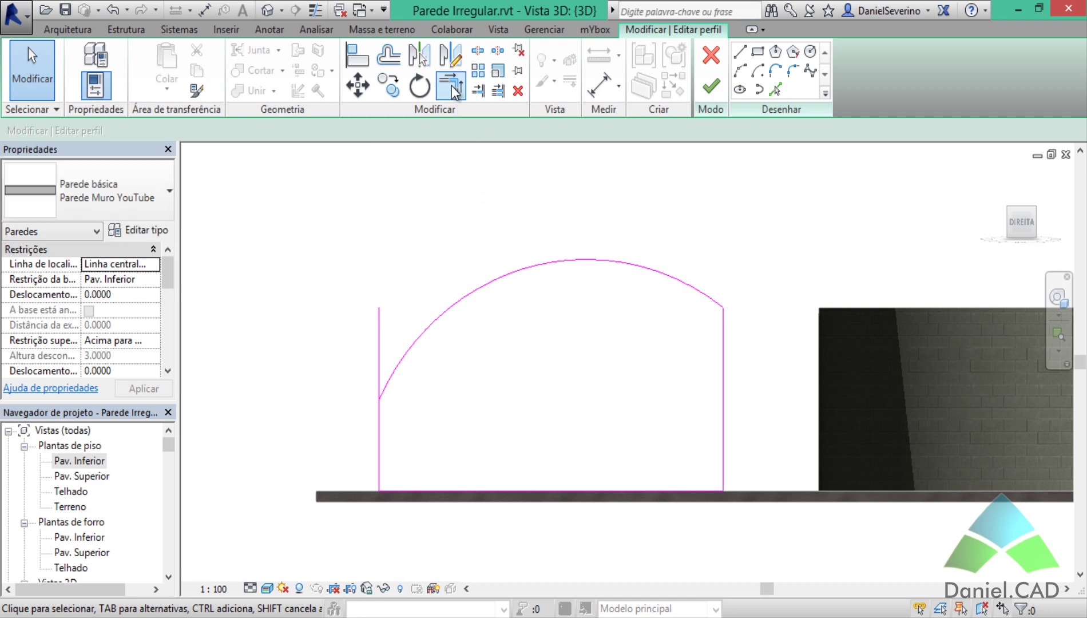
{"action": "left_click", "coordinate": [451, 85]}
{"action": "left_click", "coordinate": [438, 316]}
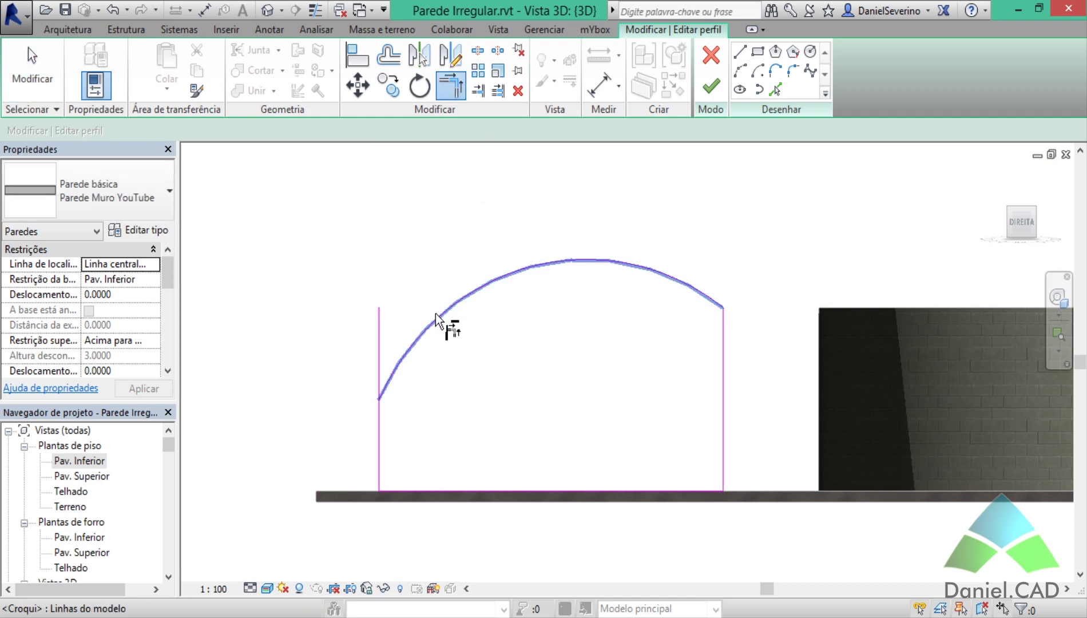
{"action": "left_click", "coordinate": [379, 444]}
- Finish the profile edit and return to an isometric view of the walls
{"action": "left_click", "coordinate": [711, 86]}
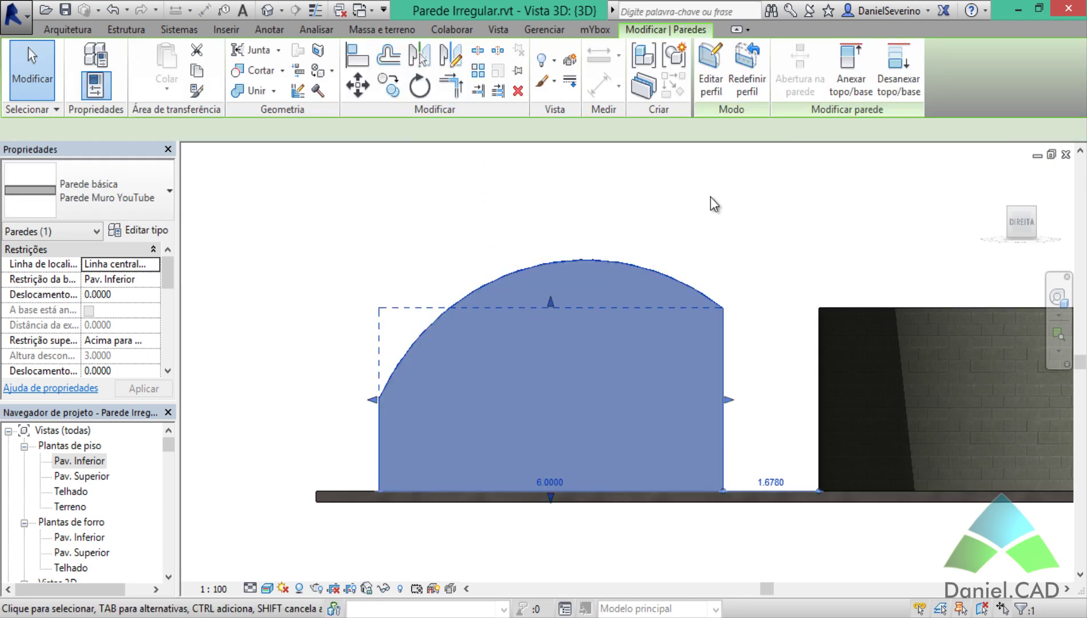
{"action": "left_click", "coordinate": [714, 204]}
{"action": "mouse_move", "coordinate": [654, 307]}
{"action": "middle_mouse_down", "text": "shift"}
{"action": "mouse_move", "coordinate": [687, 405]}
{"action": "mouse_move", "coordinate": [679, 434]}
{"action": "middle_mouse_up", "text": "shift"}
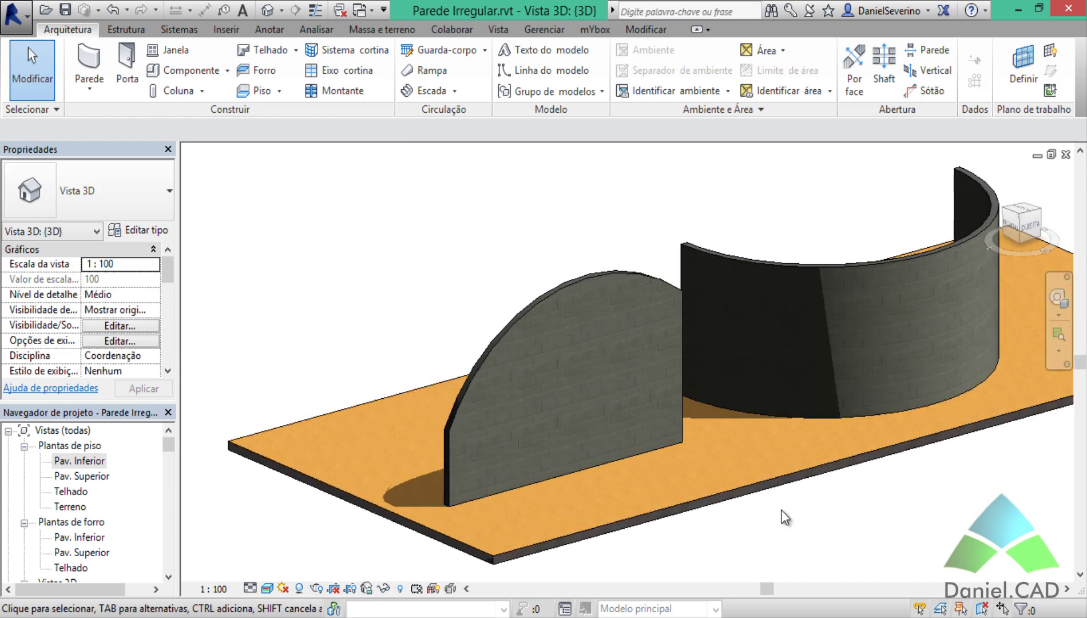
- Delete the arched straight wall, keeping the curved wall on the slab
{"action": "mouse_move", "coordinate": [784, 516]}
{"action": "middle_mouse_down"}
{"action": "mouse_move", "coordinate": [883, 520]}
{"action": "mouse_move", "coordinate": [798, 522]}
{"action": "middle_mouse_up"}
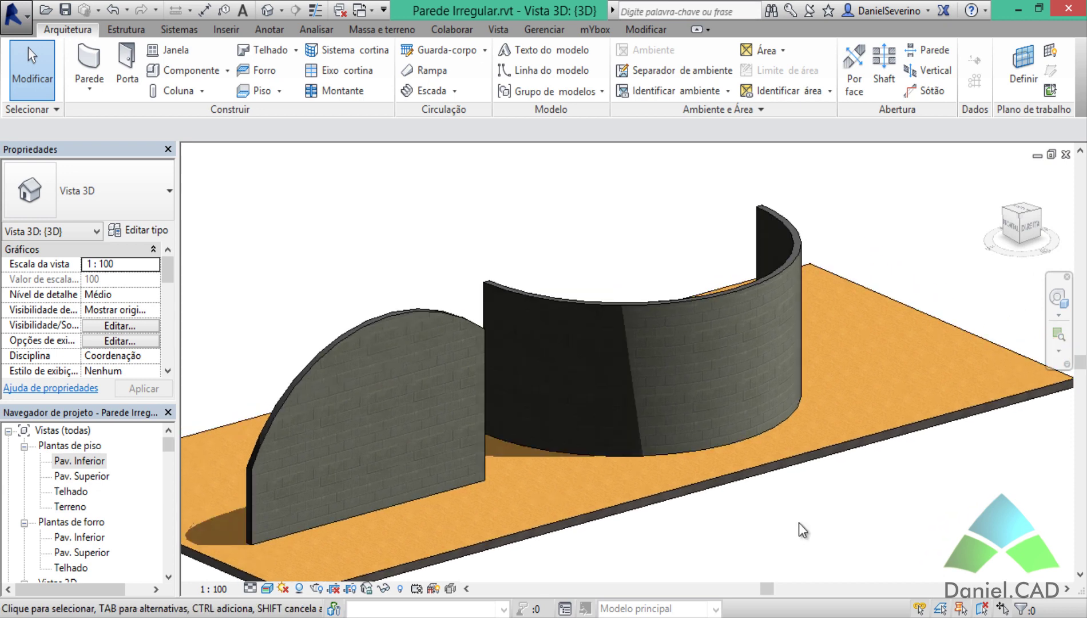
{"action": "left_click", "coordinate": [731, 298]}
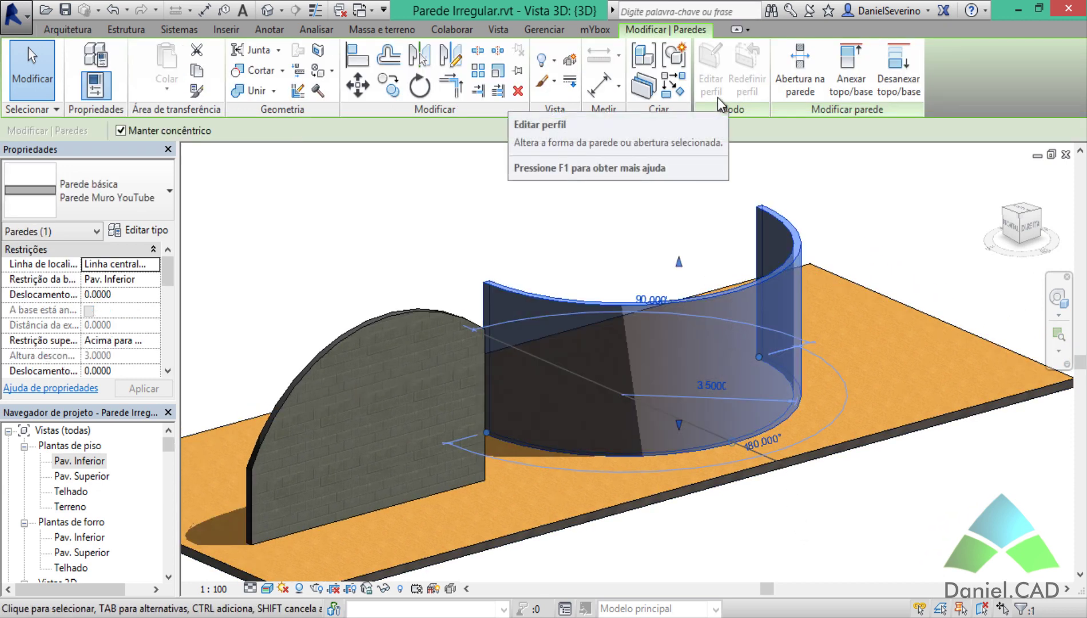
{"action": "mouse_move", "coordinate": [710, 78]}
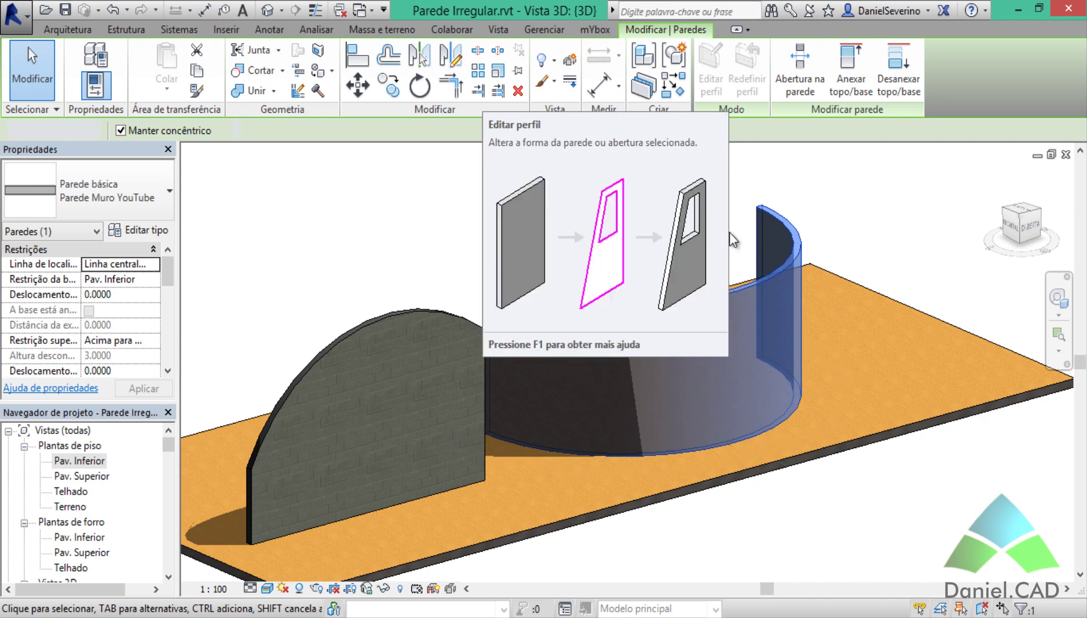
{"action": "left_click", "coordinate": [689, 175]}
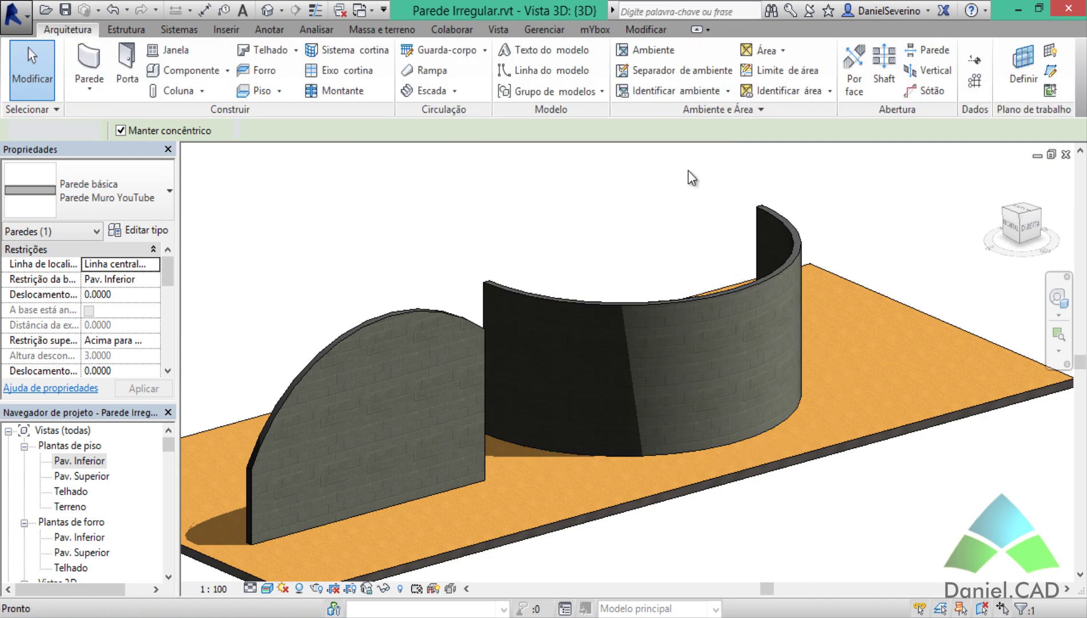
{"action": "left_click", "coordinate": [427, 306]}
{"action": "key", "text": "Delete"}
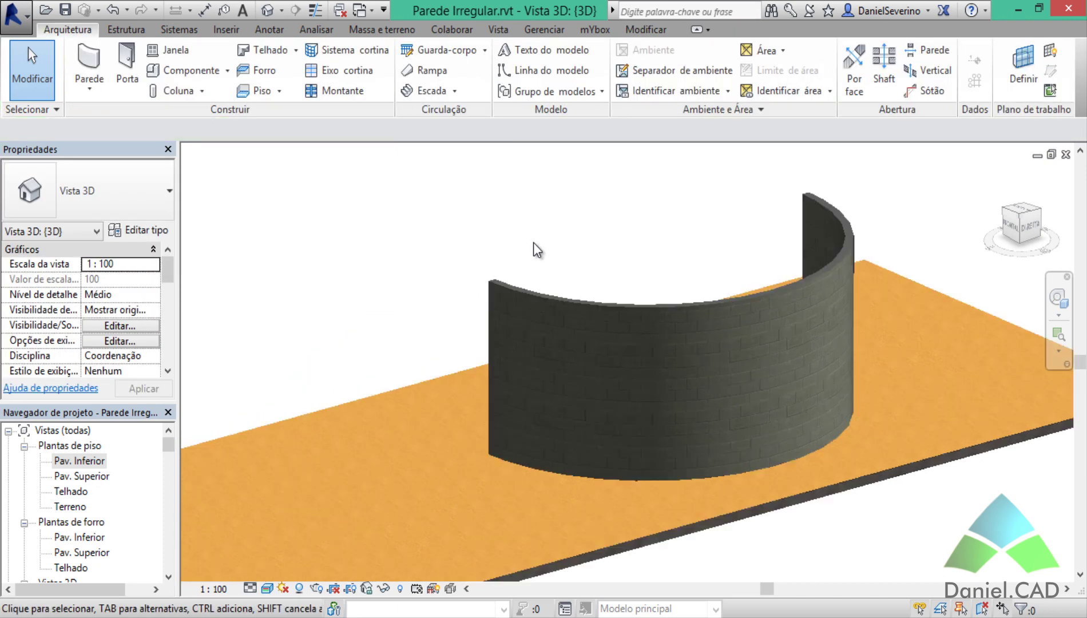
{"action": "scroll", "coordinate": [533, 243], "scroll_direction": "down", "scroll_amount": 1}
{"action": "middle_click_drag", "start_coordinate": [582, 225], "coordinate": [429, 274]}
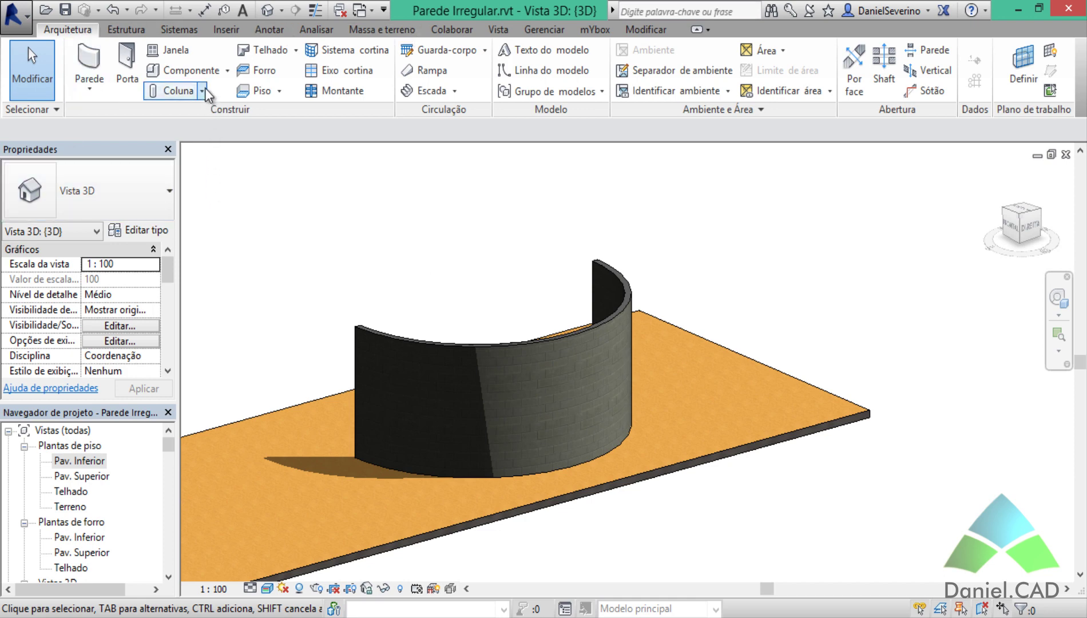
- Launch Model In-Place from Component and save the project when prompted
{"action": "left_click", "coordinate": [228, 71]}
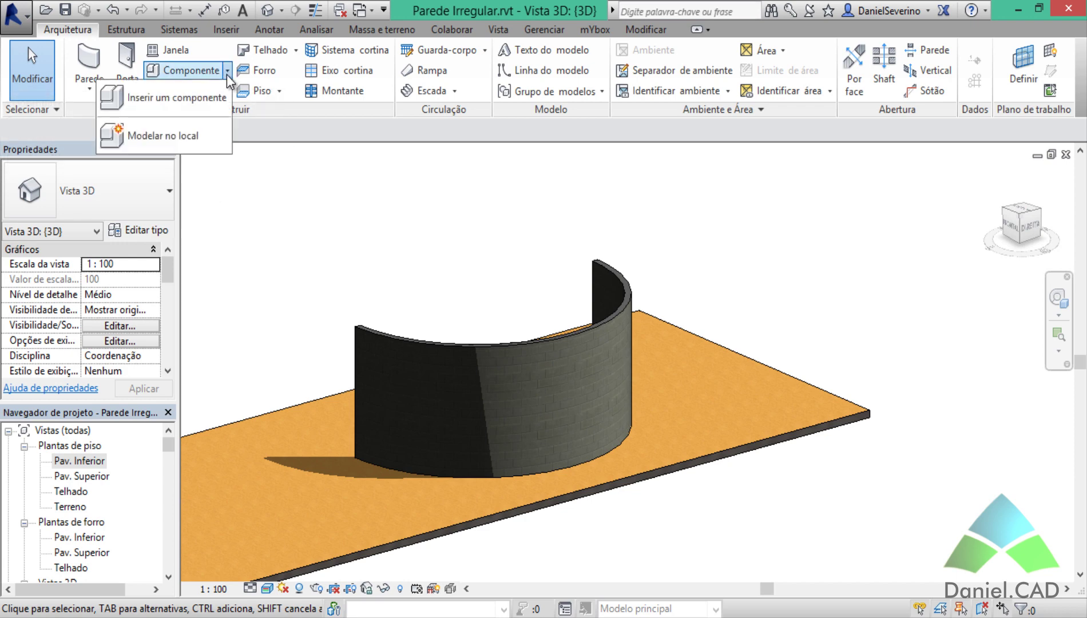
{"action": "left_click", "coordinate": [210, 141]}
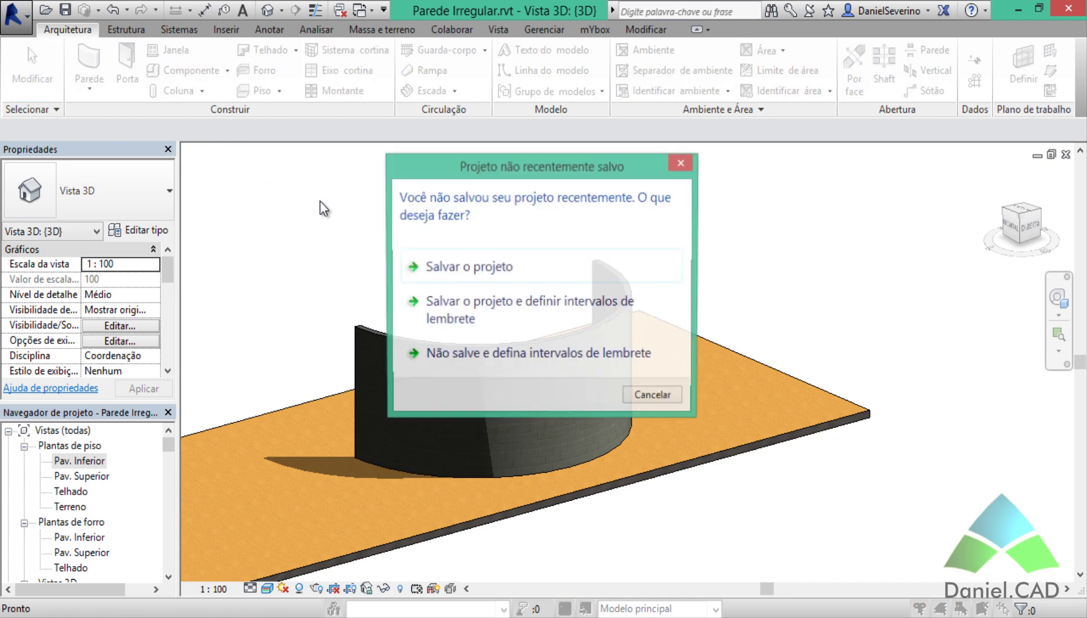
{"action": "left_click", "coordinate": [494, 274]}
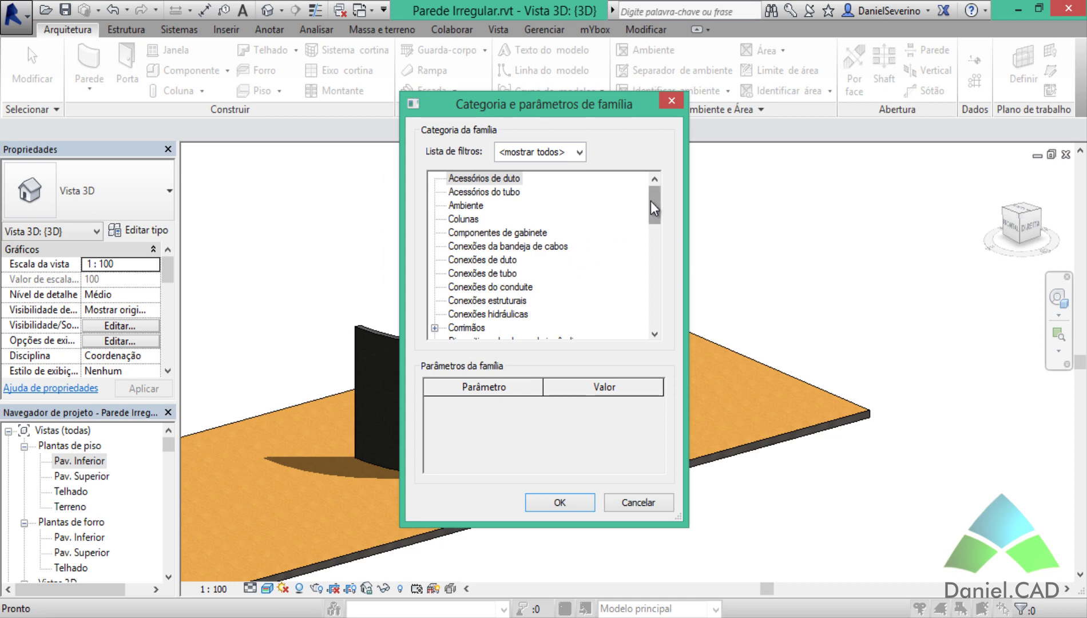
- Create the in-place family in the Paredes category, named 'Teste 01'
{"action": "left_click_drag", "start_coordinate": [652, 203], "coordinate": [644, 317]}
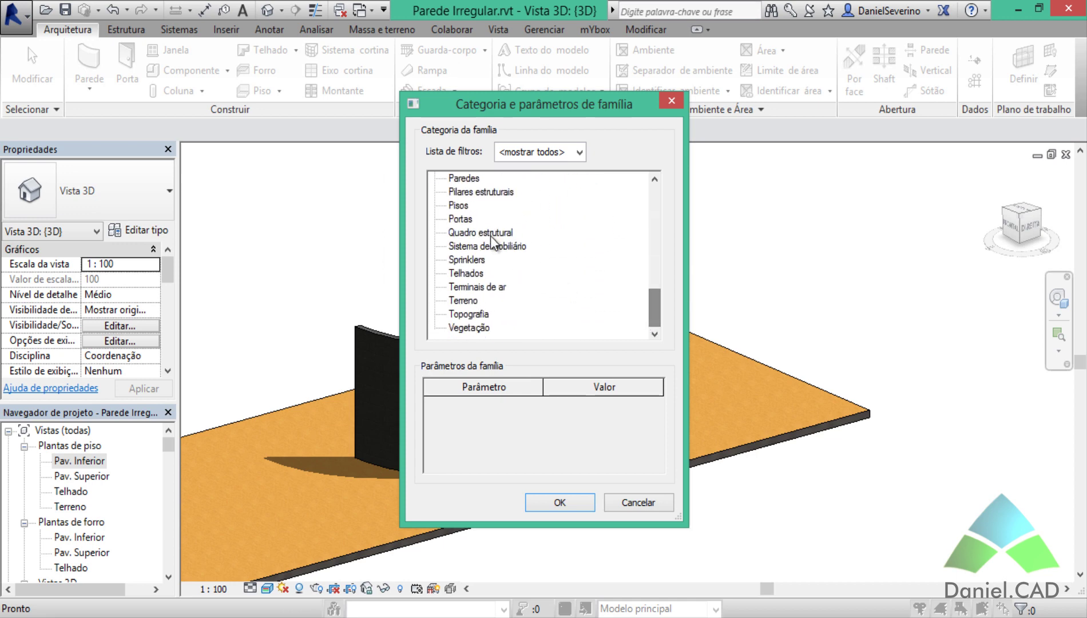
{"action": "left_click", "coordinate": [464, 179]}
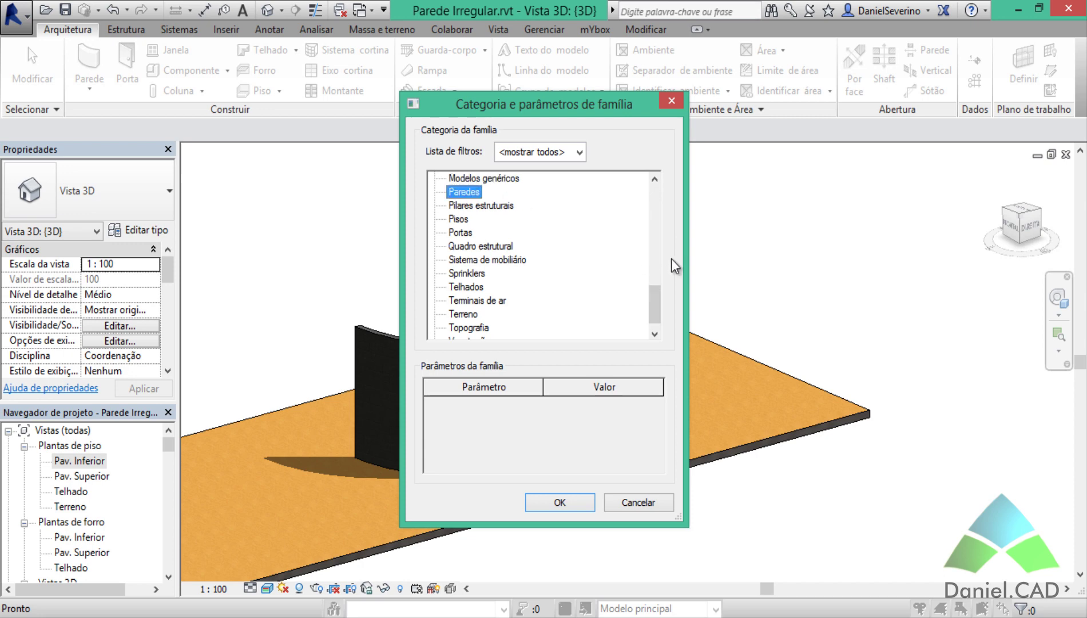
{"action": "left_click", "coordinate": [558, 503]}
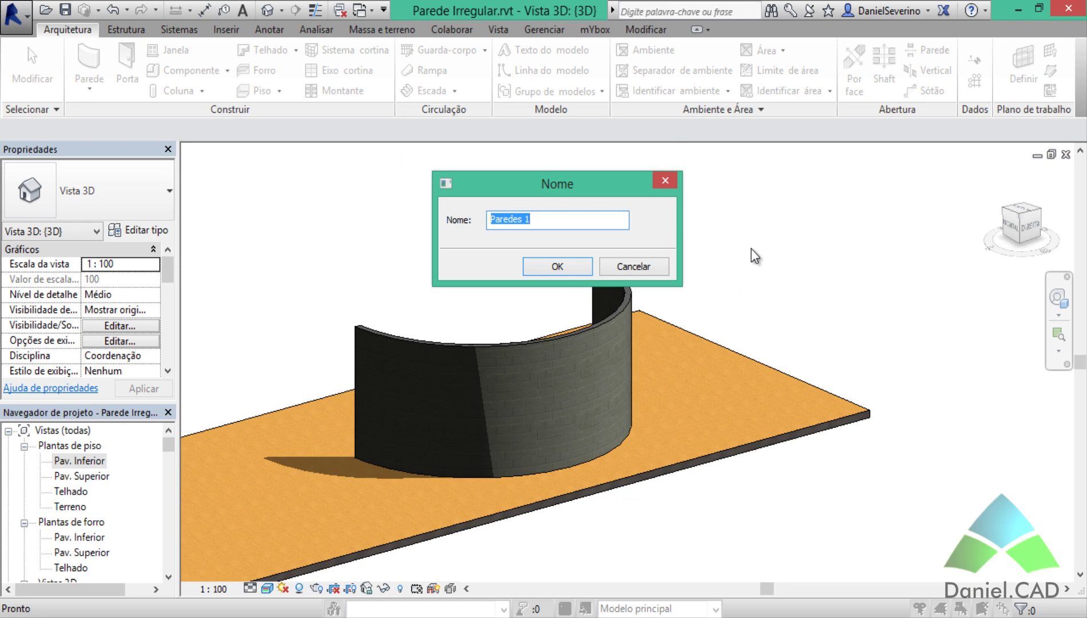
{"action": "type", "text": "Te"}
{"action": "type", "text": "ste 01"}
{"action": "left_click", "coordinate": [579, 271]}
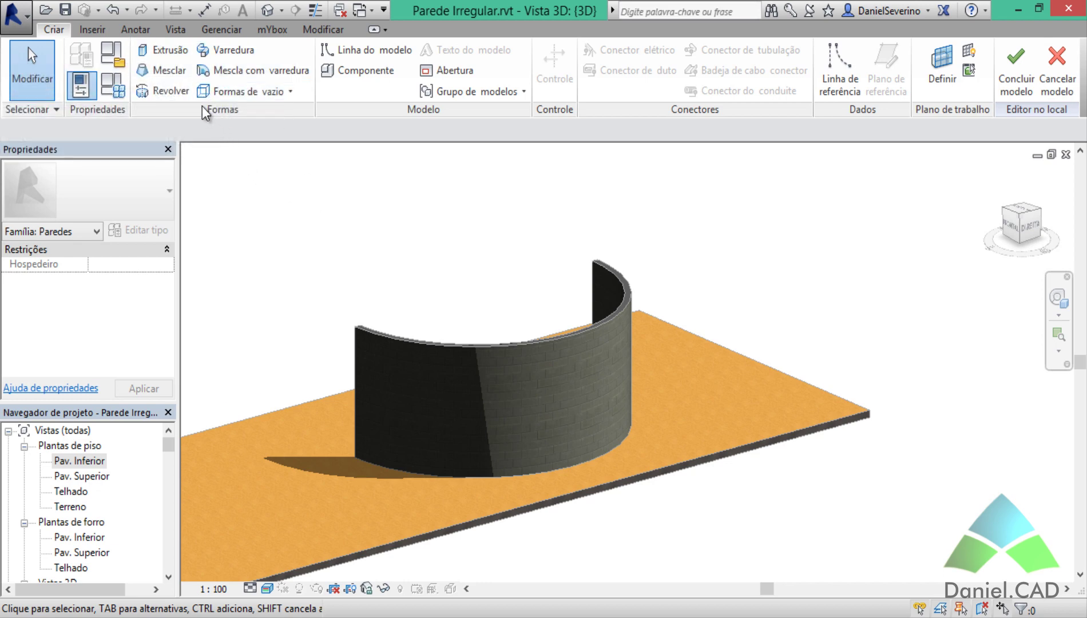
- Choose Void Extrusion from the Void Forms list
{"action": "left_click", "coordinate": [287, 89]}
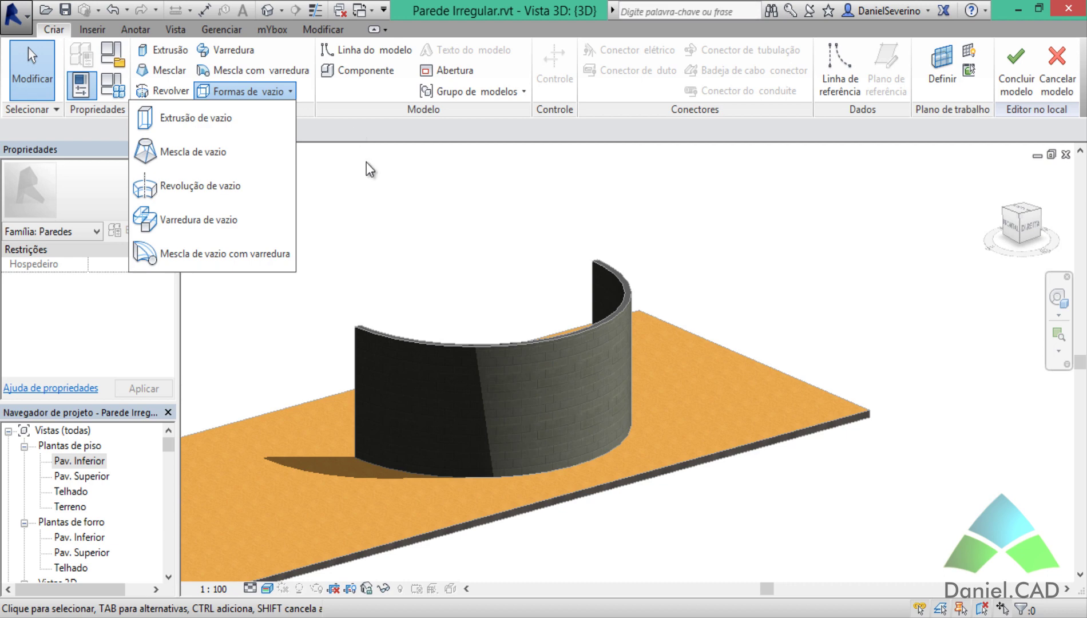
{"action": "left_click", "coordinate": [245, 120]}
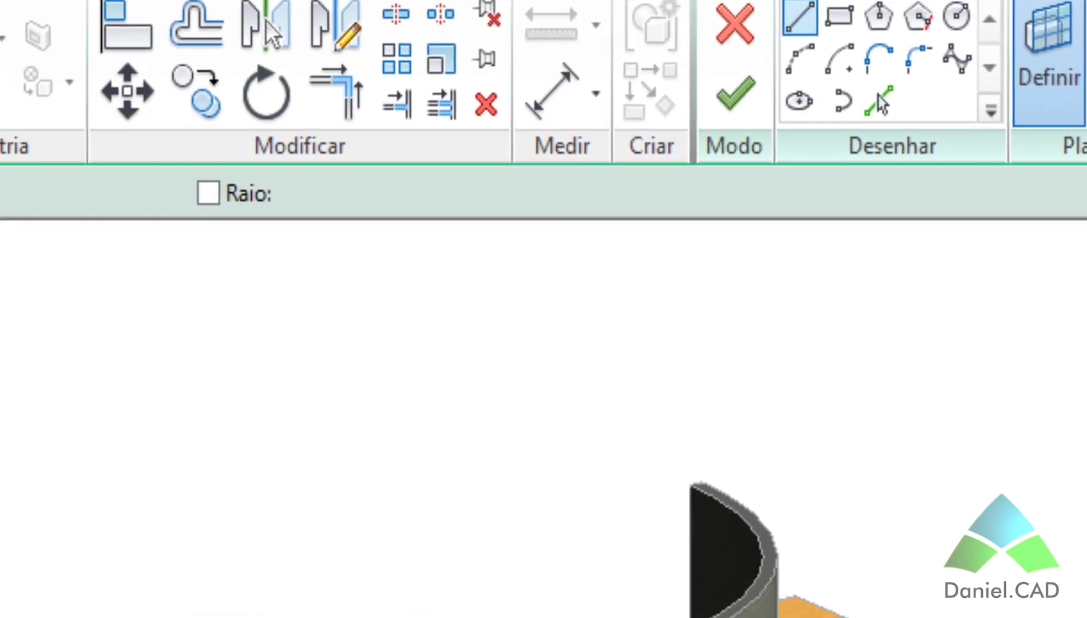
- Set the work plane option to 'Pick a plane' and confirm
{"action": "left_click", "coordinate": [639, 214]}
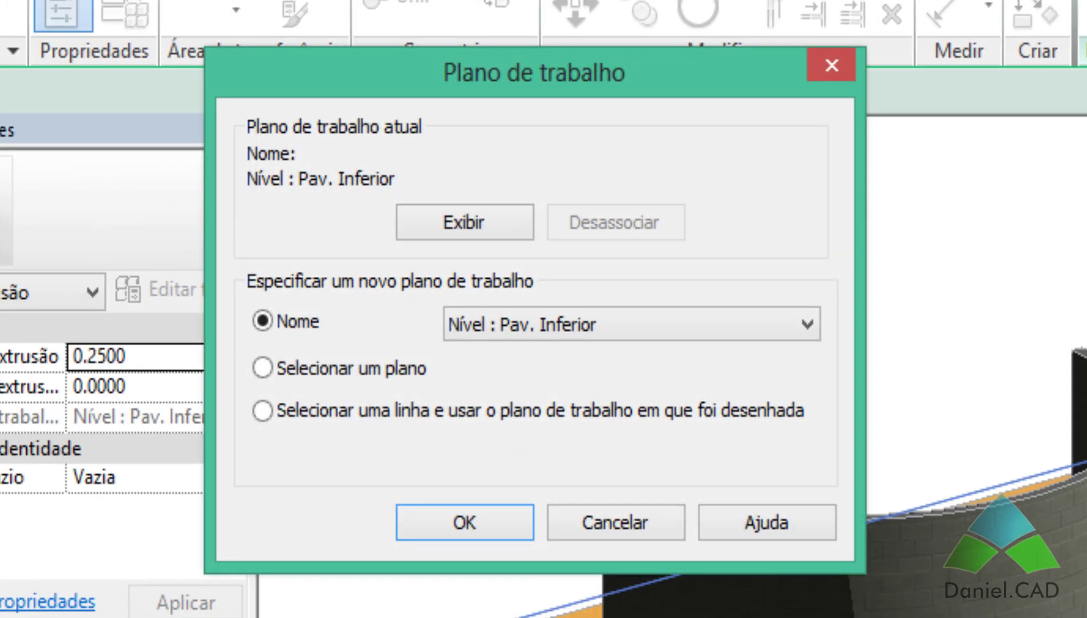
{"action": "left_click", "coordinate": [386, 371]}
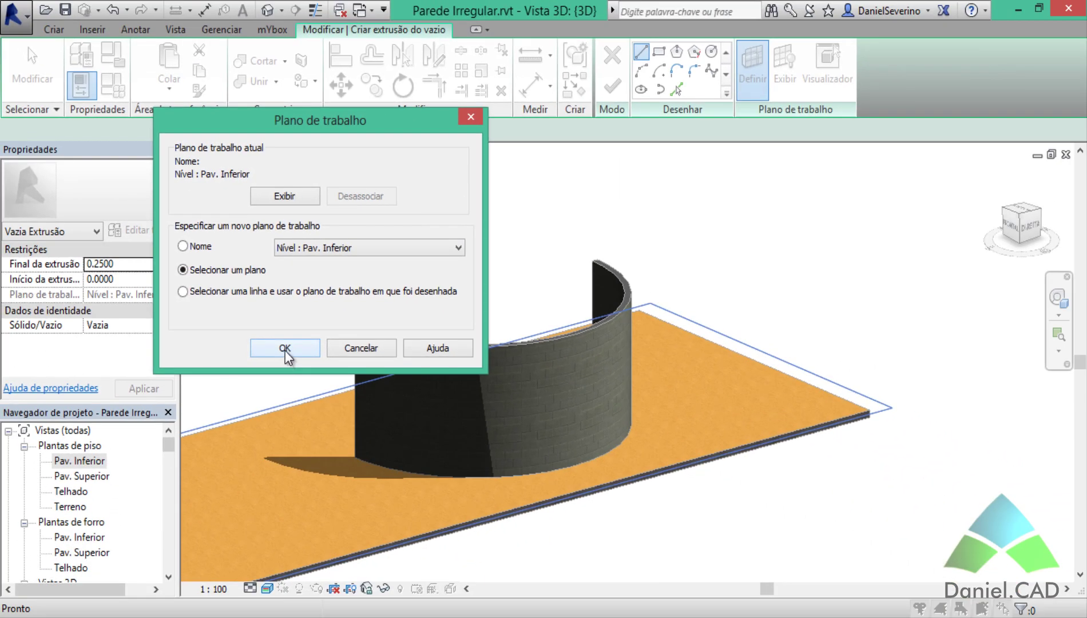
{"action": "left_click", "coordinate": [285, 349]}
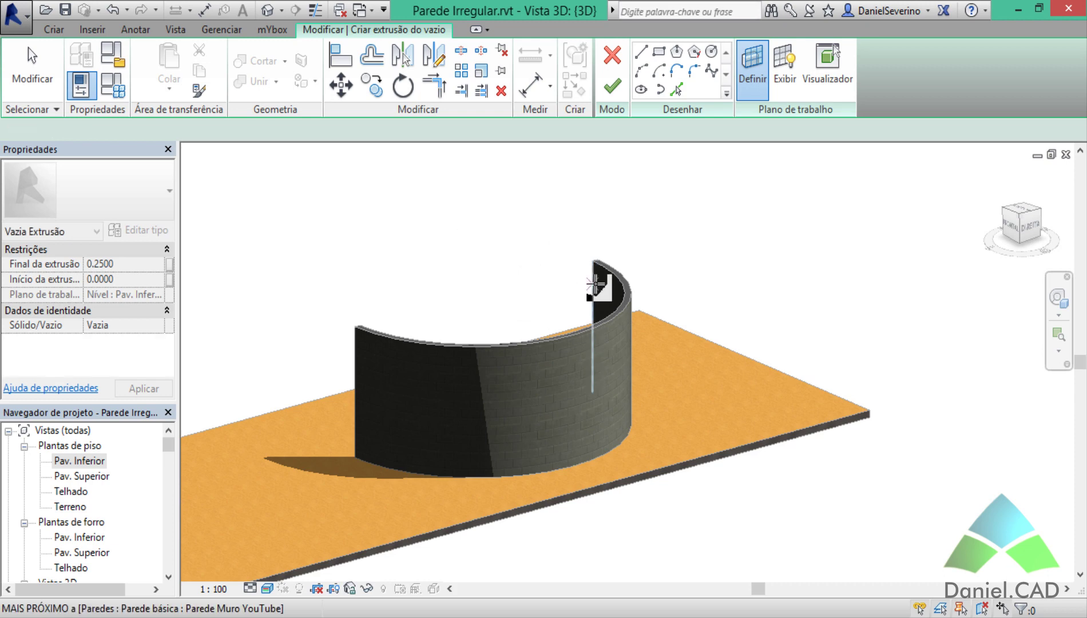
- Use the curved wall's end face as the sketch plane, viewed from the Right
{"action": "left_click", "coordinate": [595, 284]}
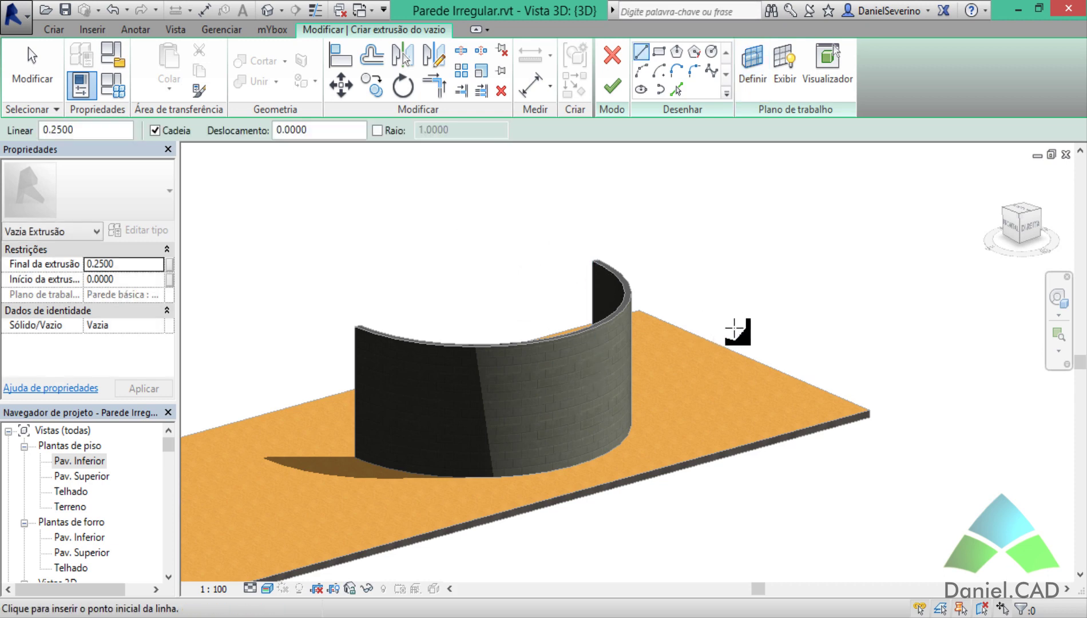
{"action": "left_click", "coordinate": [1032, 230]}
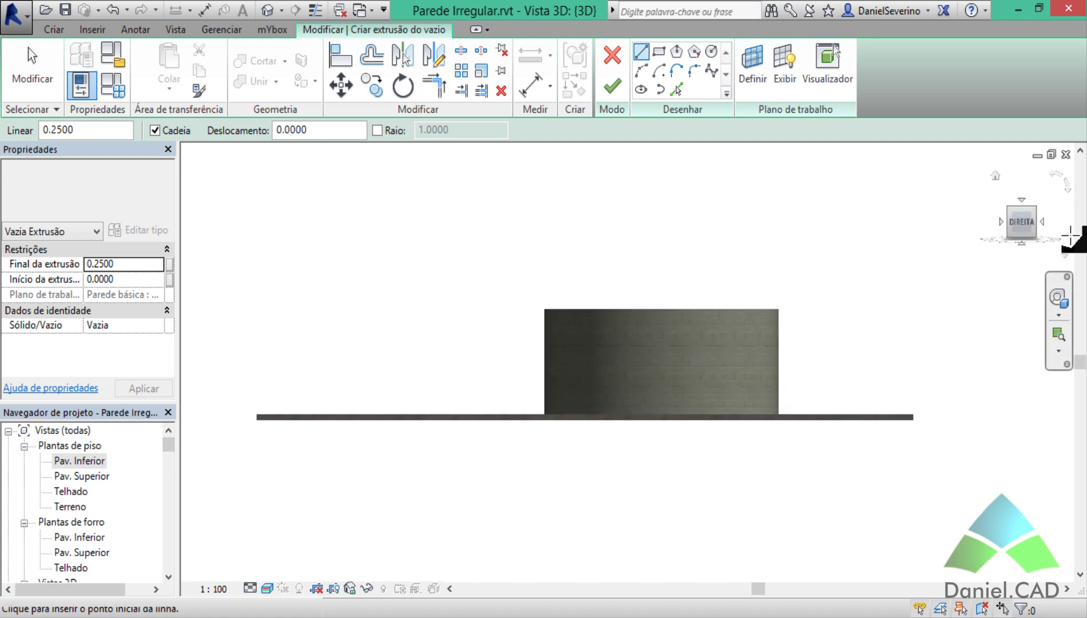
{"action": "scroll", "coordinate": [897, 327], "scroll_direction": "up", "scroll_amount": 2}
{"action": "scroll", "coordinate": [831, 332], "scroll_direction": "up", "scroll_amount": 2}
{"action": "scroll", "coordinate": [894, 341], "scroll_direction": "up", "scroll_amount": 1}
{"action": "scroll", "coordinate": [832, 319], "scroll_direction": "up", "scroll_amount": 1}
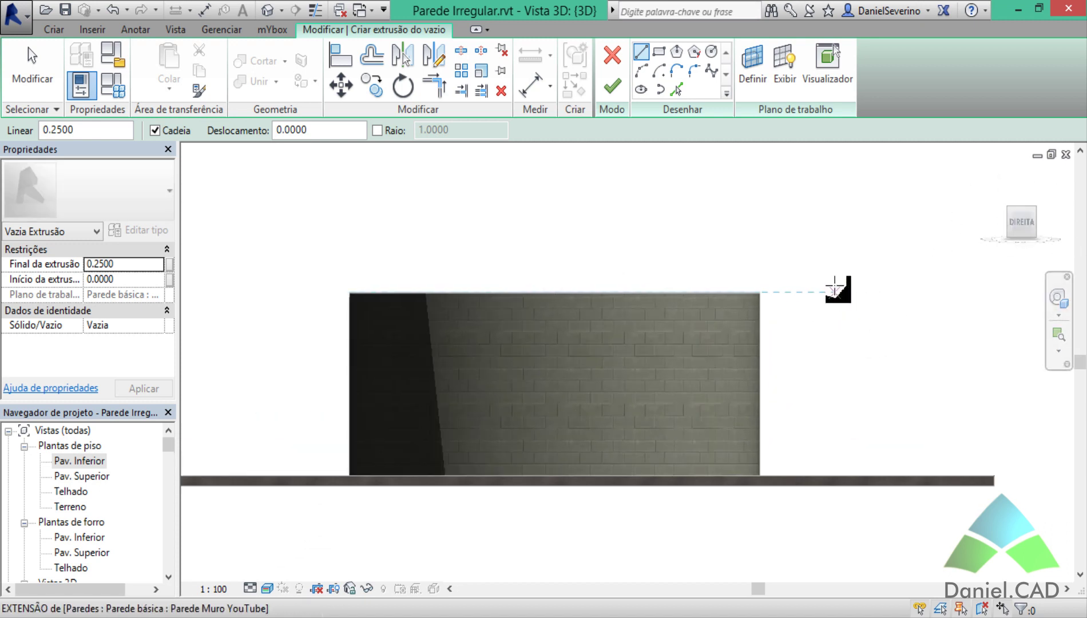
- Draw a 3-point arc dipping to mid-wall, closed by a straight line joining its ends
{"action": "left_click", "coordinate": [641, 71]}
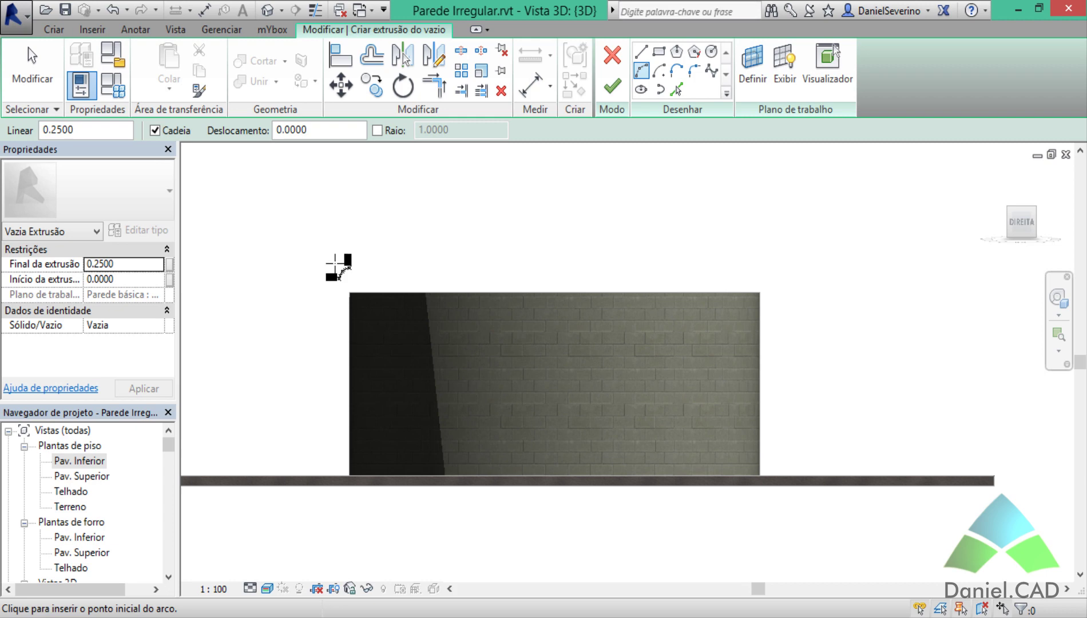
{"action": "left_click", "coordinate": [335, 262]}
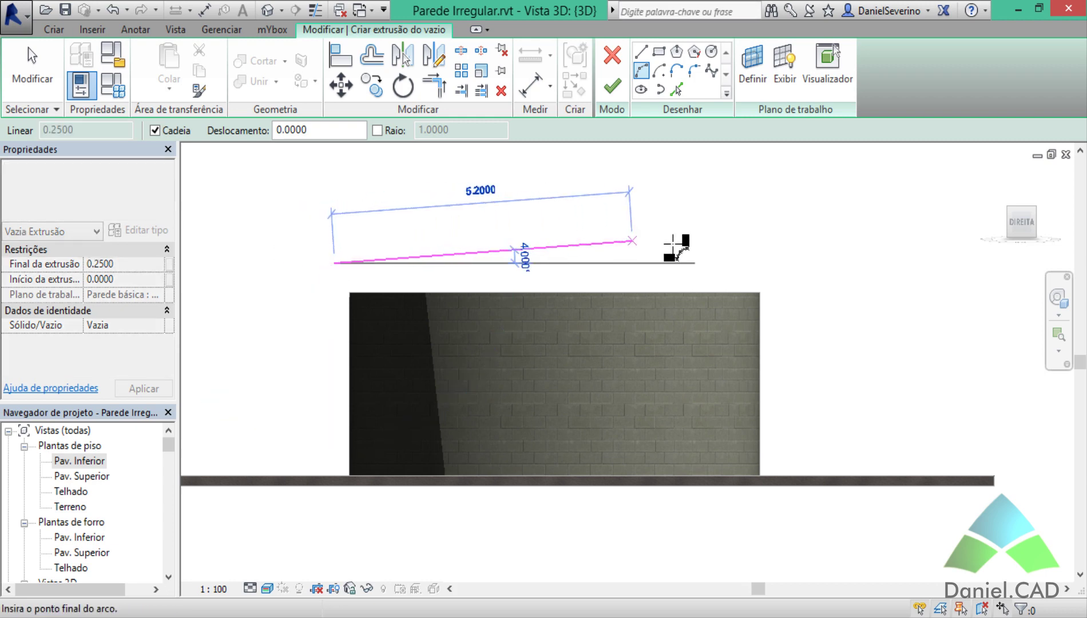
{"action": "left_click", "coordinate": [776, 263]}
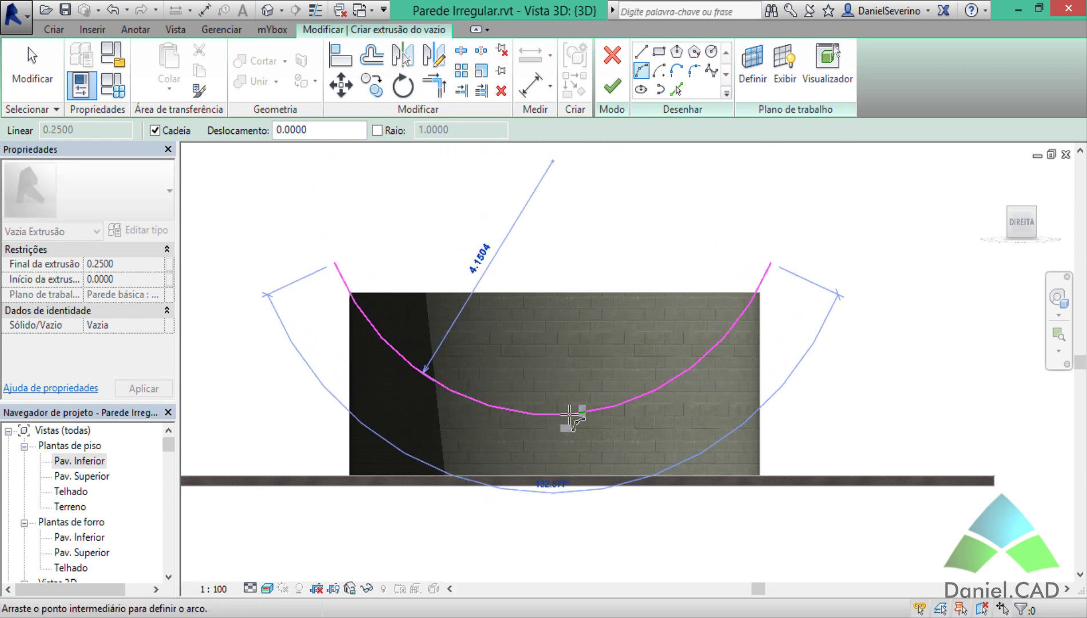
{"action": "left_click", "coordinate": [570, 413]}
{"action": "key", "text": "Escape"}
{"action": "key", "text": "Escape"}
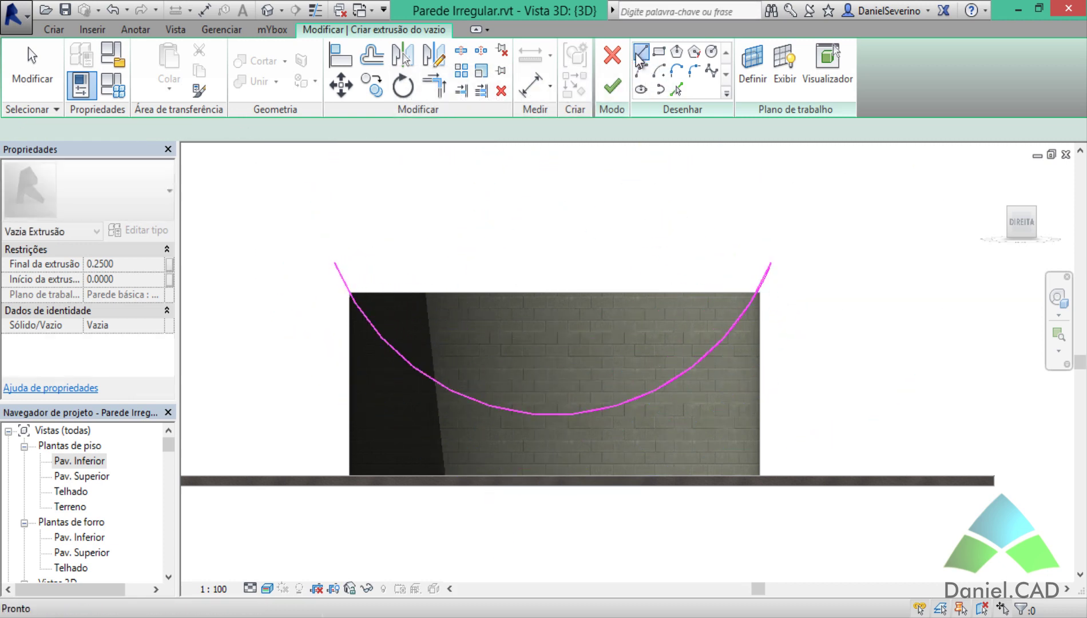
{"action": "left_click", "coordinate": [640, 53]}
{"action": "left_click", "coordinate": [771, 264]}
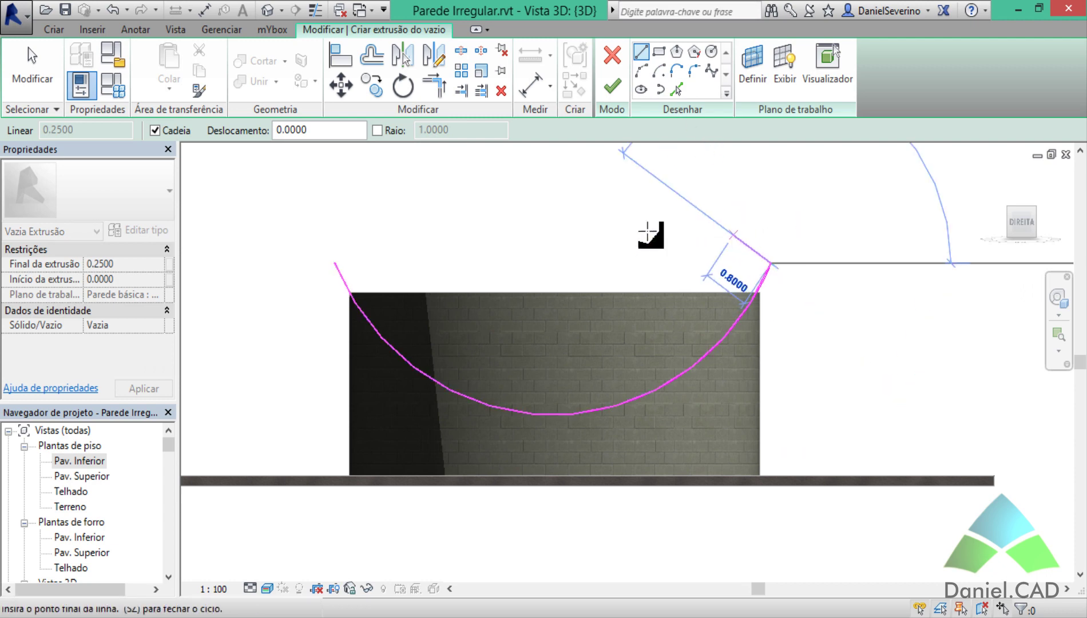
{"action": "left_click", "coordinate": [335, 263]}
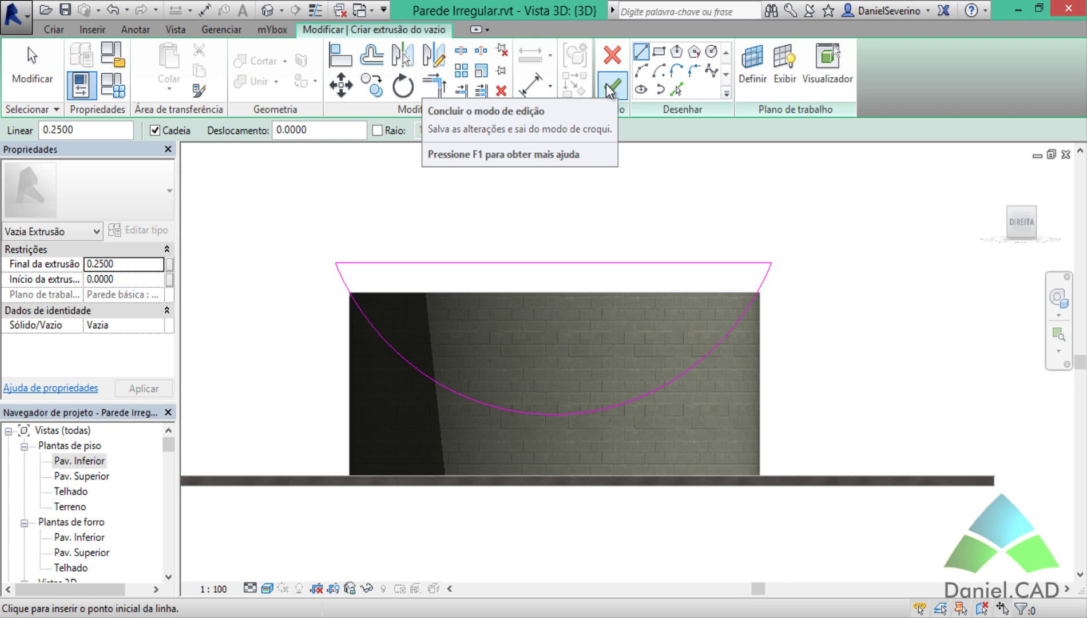
- Finish the sketch to create the void extrusion and view it isometrically
{"action": "left_click", "coordinate": [610, 88]}
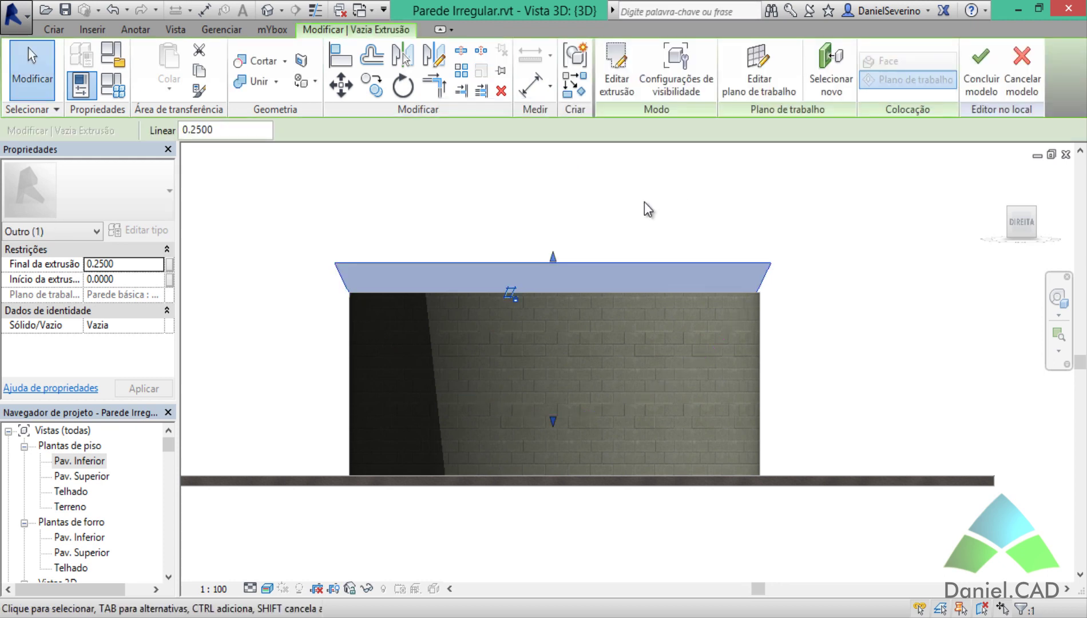
{"action": "middle_click_drag", "start_coordinate": [577, 235], "coordinate": [676, 367], "text": "shift"}
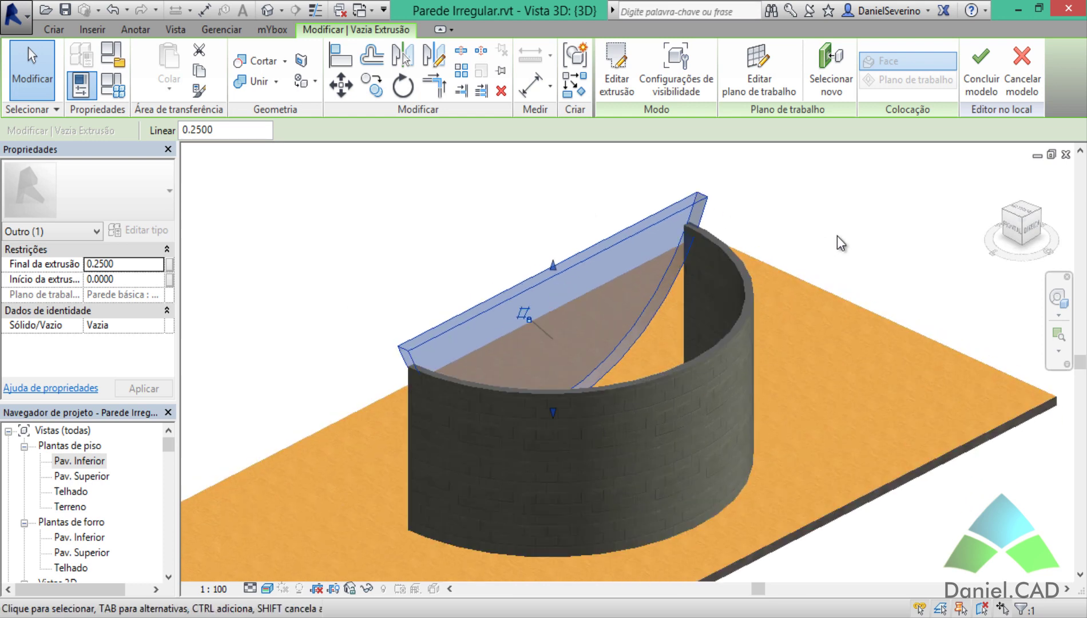
{"action": "key", "text": "Escape"}
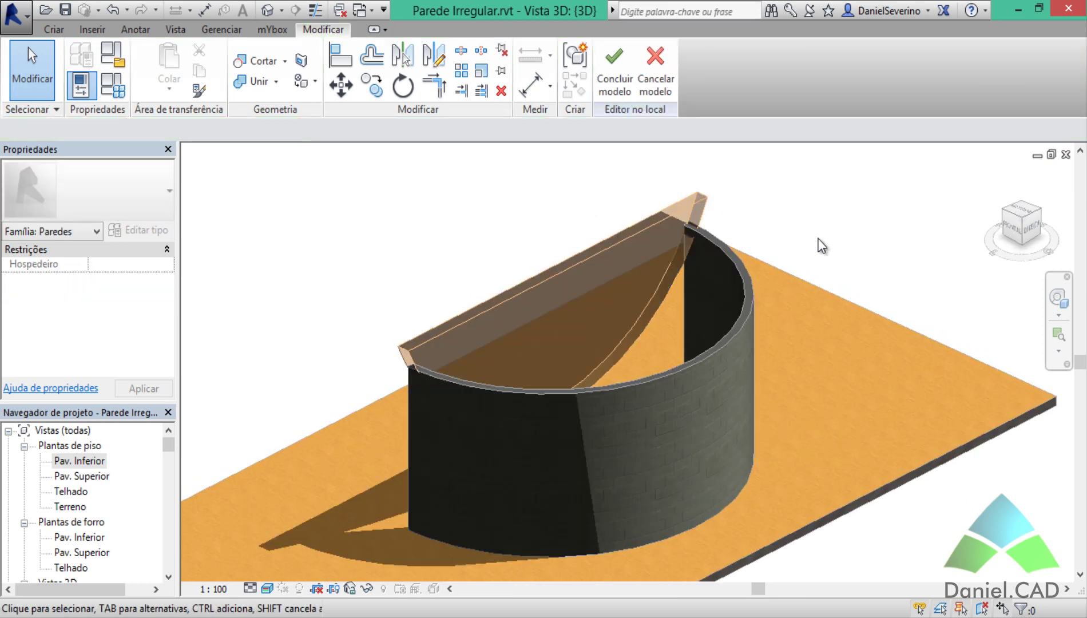
- Stretch the void's shape handles so it passes through the whole curved wall
{"action": "left_click", "coordinate": [575, 257]}
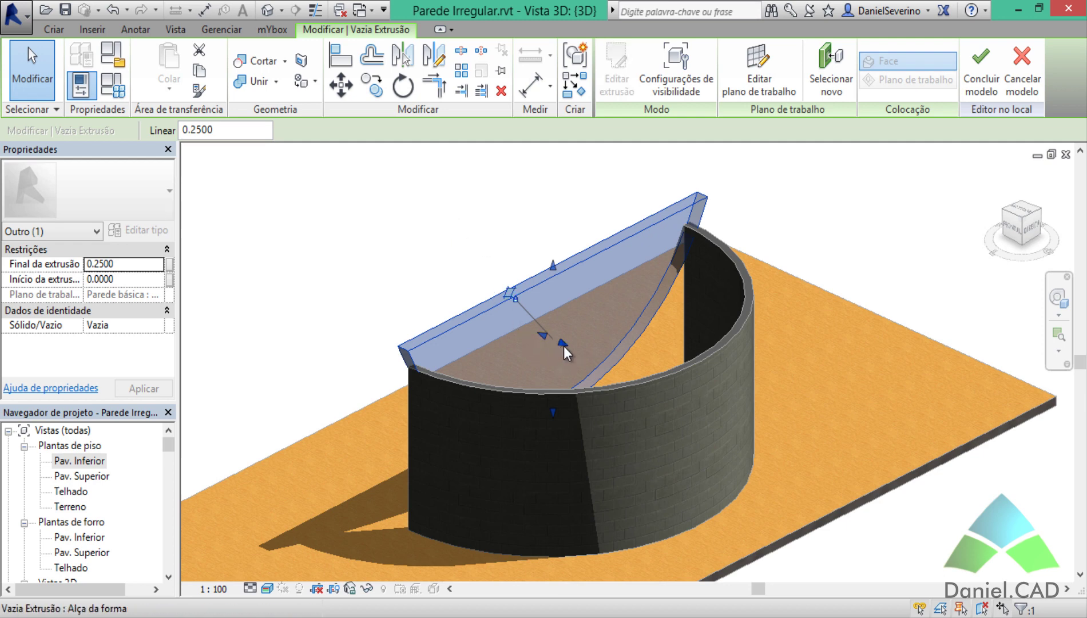
{"action": "mouse_move", "coordinate": [564, 346]}
{"action": "left_mouse_down"}
{"action": "mouse_move", "coordinate": [696, 431]}
{"action": "mouse_move", "coordinate": [757, 449]}
{"action": "left_mouse_up"}
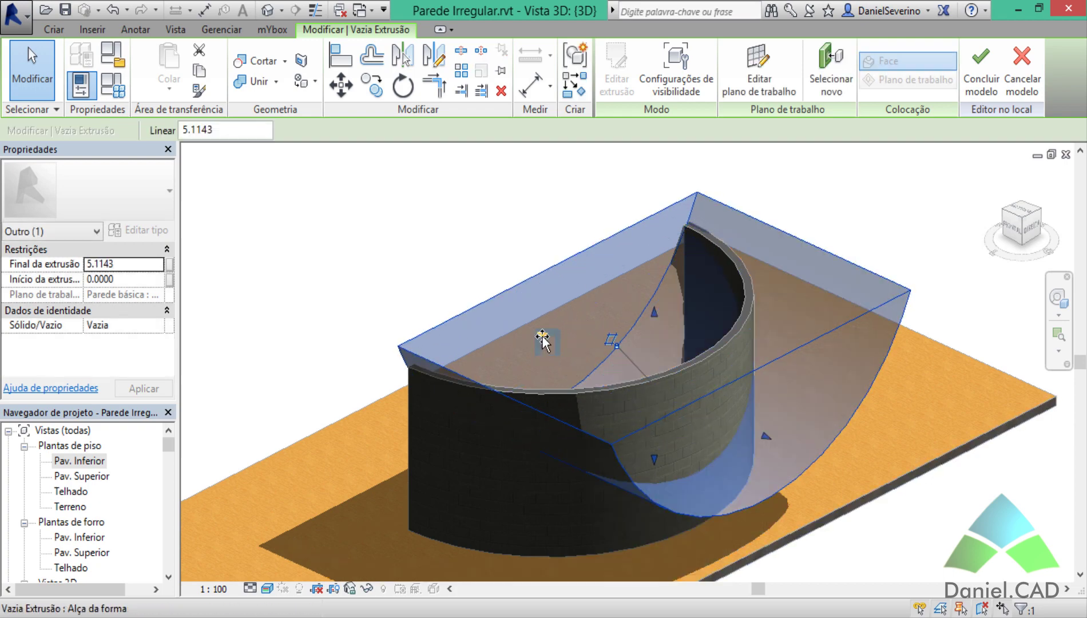
{"action": "mouse_move", "coordinate": [542, 341]}
{"action": "left_mouse_down"}
{"action": "mouse_move", "coordinate": [469, 286]}
{"action": "mouse_move", "coordinate": [330, 269]}
{"action": "left_mouse_up"}
{"action": "left_click", "coordinate": [301, 216]}
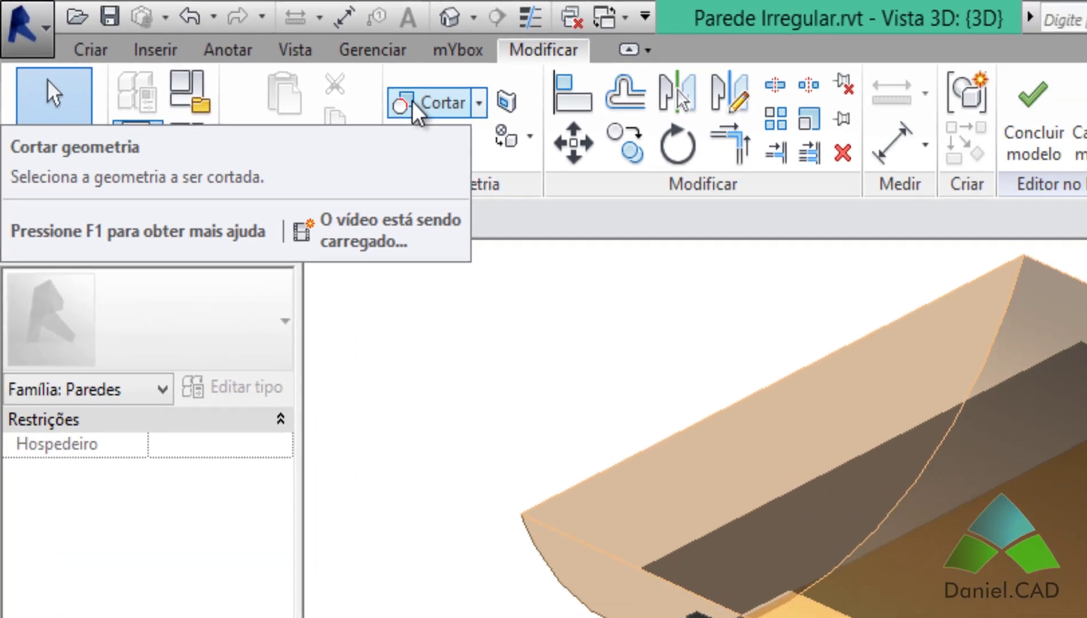
- Cut the curved wall with the void extrusion
{"action": "left_click", "coordinate": [550, 154]}
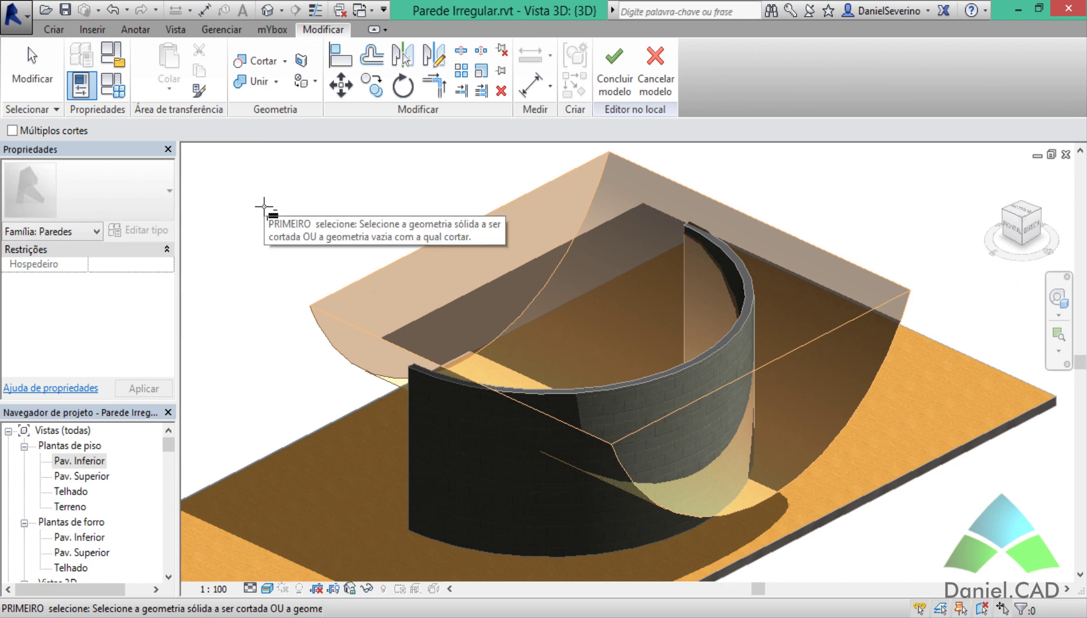
{"action": "left_click", "coordinate": [414, 483]}
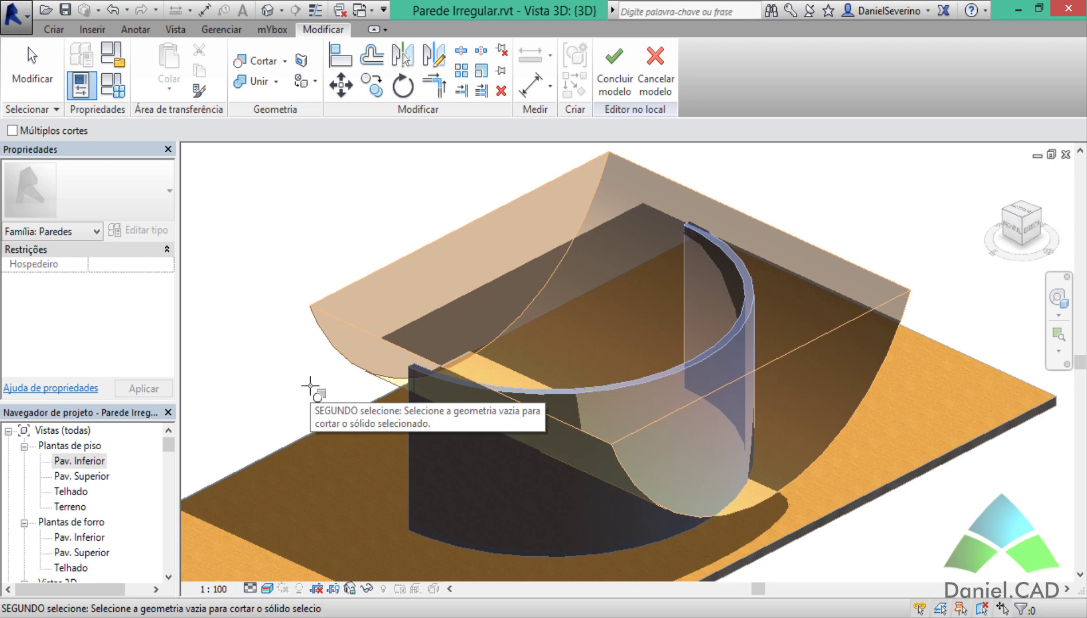
{"action": "left_click", "coordinate": [309, 347]}
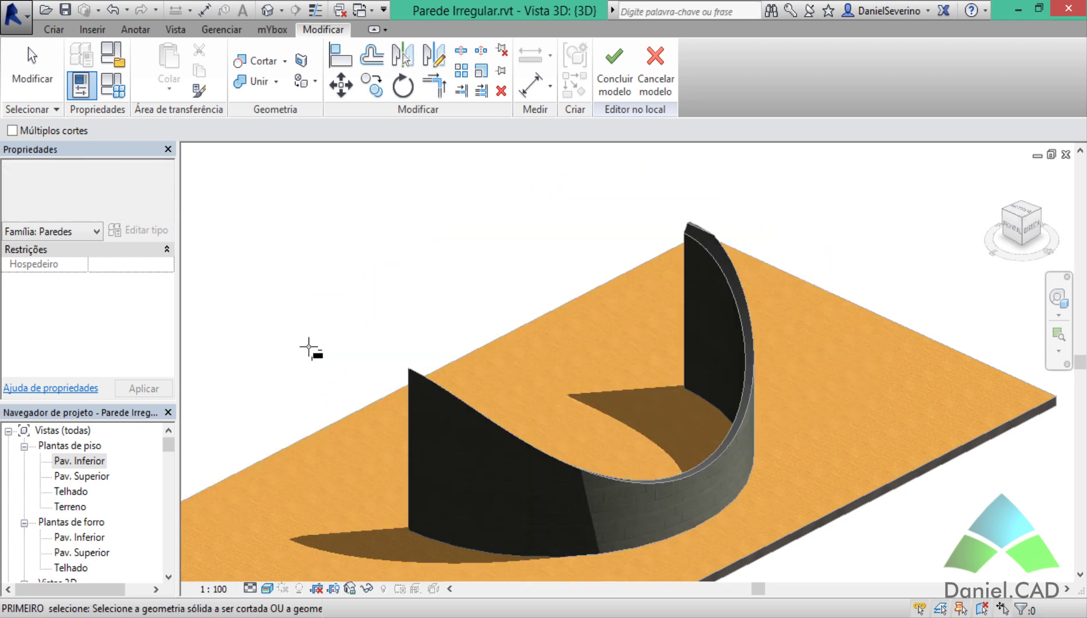
- Inspect the scooped wall from several angles and finish the Teste 01 model
{"action": "mouse_move", "coordinate": [312, 343]}
{"action": "middle_mouse_down", "text": "shift"}
{"action": "mouse_move", "coordinate": [690, 396]}
{"action": "mouse_move", "coordinate": [880, 323]}
{"action": "middle_mouse_up", "text": "shift"}
{"action": "mouse_move", "coordinate": [560, 451]}
{"action": "middle_mouse_down", "text": "shift"}
{"action": "mouse_move", "coordinate": [576, 422]}
{"action": "mouse_move", "coordinate": [565, 393]}
{"action": "mouse_move", "coordinate": [442, 374]}
{"action": "mouse_move", "coordinate": [535, 390]}
{"action": "mouse_move", "coordinate": [843, 404]}
{"action": "mouse_move", "coordinate": [825, 395]}
{"action": "middle_mouse_up", "text": "shift"}
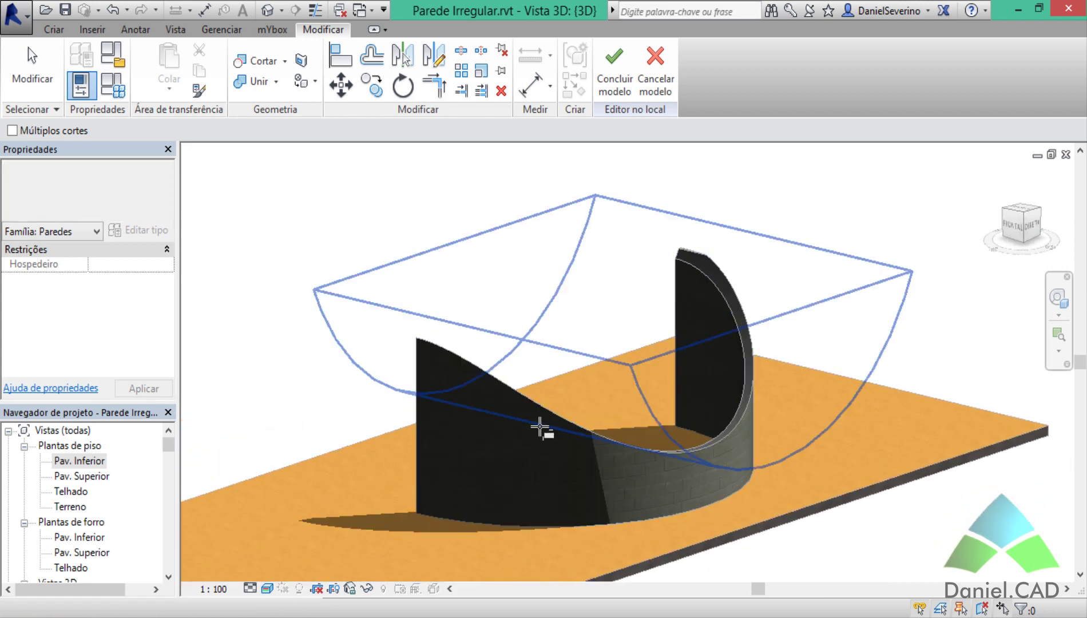
{"action": "mouse_move", "coordinate": [924, 446]}
{"action": "middle_mouse_down", "text": "shift"}
{"action": "mouse_move", "coordinate": [687, 444]}
{"action": "mouse_move", "coordinate": [708, 420]}
{"action": "mouse_move", "coordinate": [841, 388]}
{"action": "middle_mouse_up", "text": "shift"}
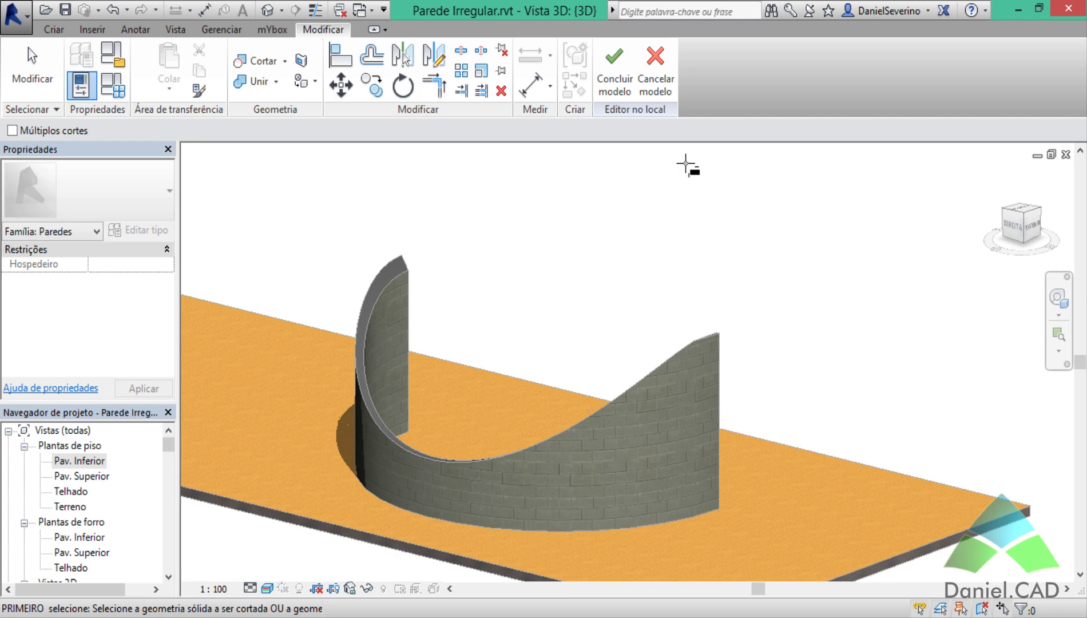
{"action": "left_click", "coordinate": [622, 91]}
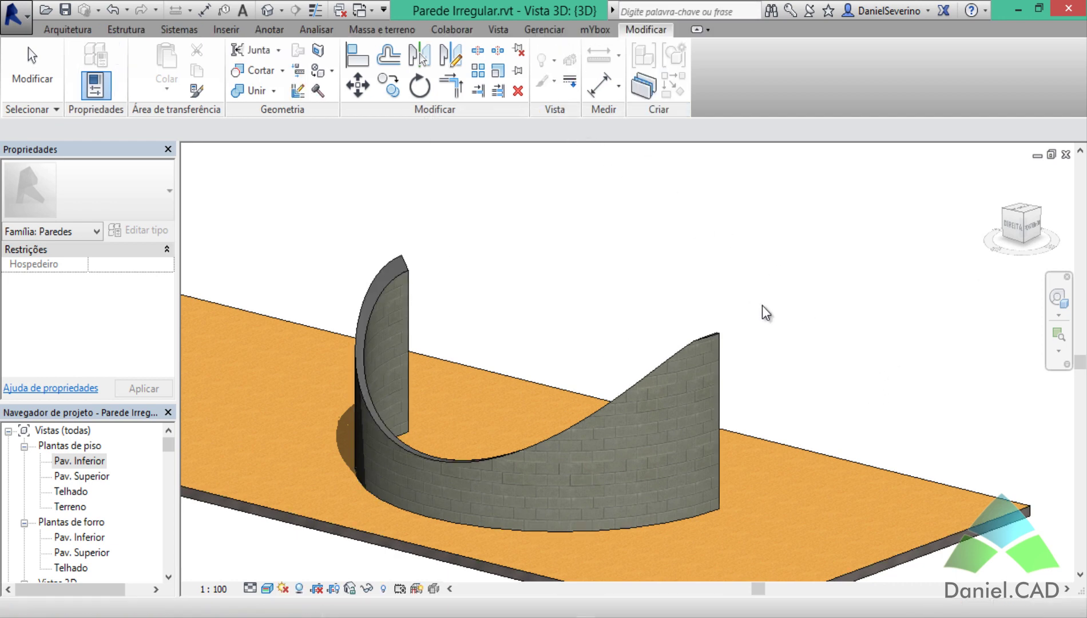
- Orbit, zoom and pan around the curved wall and floor slab to view it fully
{"action": "mouse_move", "coordinate": [764, 309]}
{"action": "middle_mouse_down", "text": "shift"}
{"action": "mouse_move", "coordinate": [613, 346]}
{"action": "mouse_move", "coordinate": [517, 388]}
{"action": "mouse_move", "coordinate": [701, 383]}
{"action": "mouse_move", "coordinate": [806, 348]}
{"action": "middle_mouse_up", "text": "shift"}
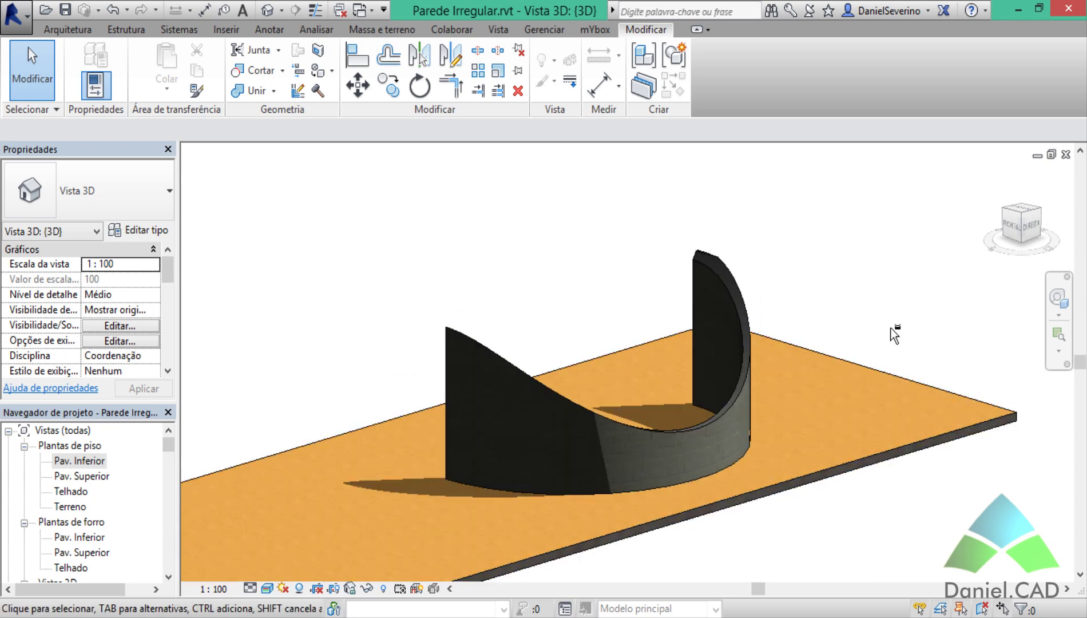
{"action": "mouse_move", "coordinate": [892, 333]}
{"action": "middle_mouse_down", "text": "shift"}
{"action": "mouse_move", "coordinate": [710, 371]}
{"action": "mouse_move", "coordinate": [883, 328]}
{"action": "middle_mouse_up", "text": "shift"}
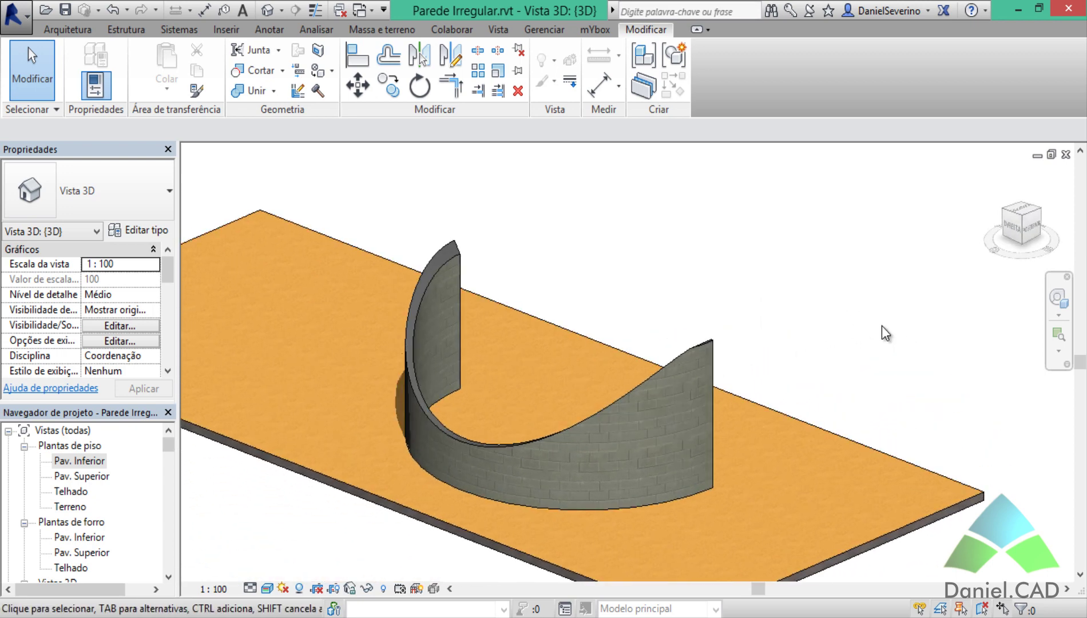
{"action": "scroll", "coordinate": [468, 220], "scroll_direction": "up", "scroll_amount": 2}
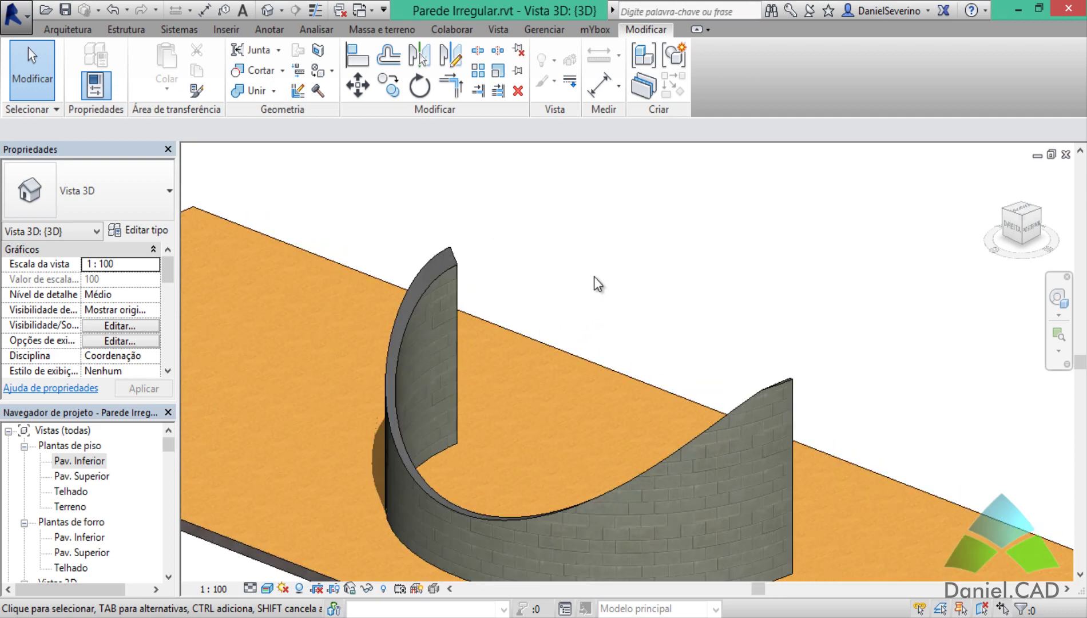
{"action": "scroll", "coordinate": [457, 238], "scroll_direction": "up", "scroll_amount": 1}
{"action": "scroll", "coordinate": [449, 251], "scroll_direction": "up", "scroll_amount": 1}
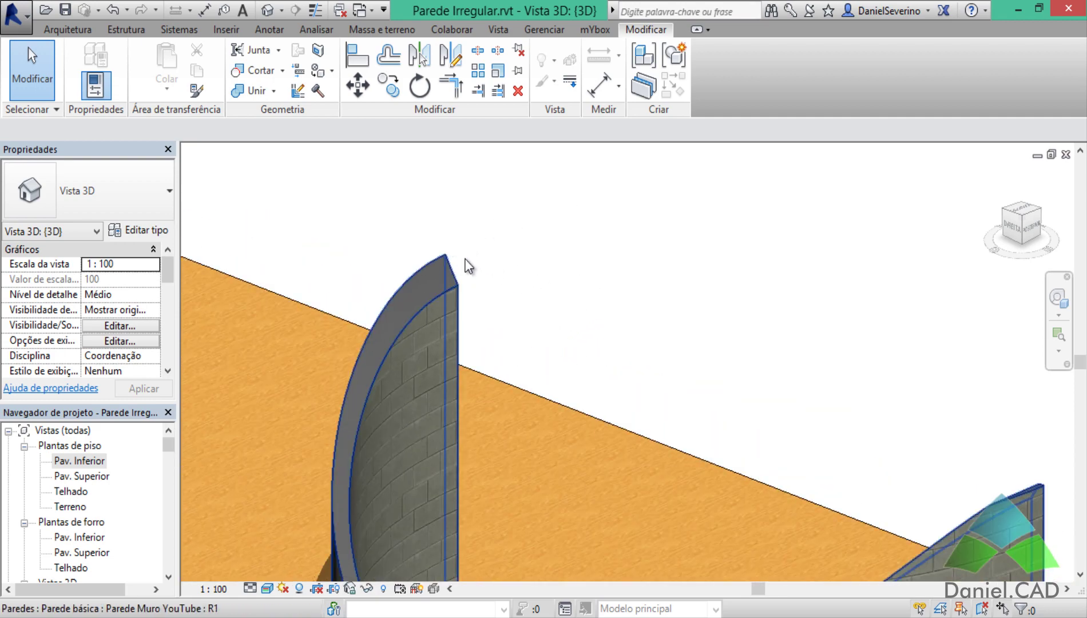
{"action": "scroll", "coordinate": [464, 261], "scroll_direction": "up", "scroll_amount": 1}
{"action": "scroll", "coordinate": [463, 261], "scroll_direction": "up", "scroll_amount": 2}
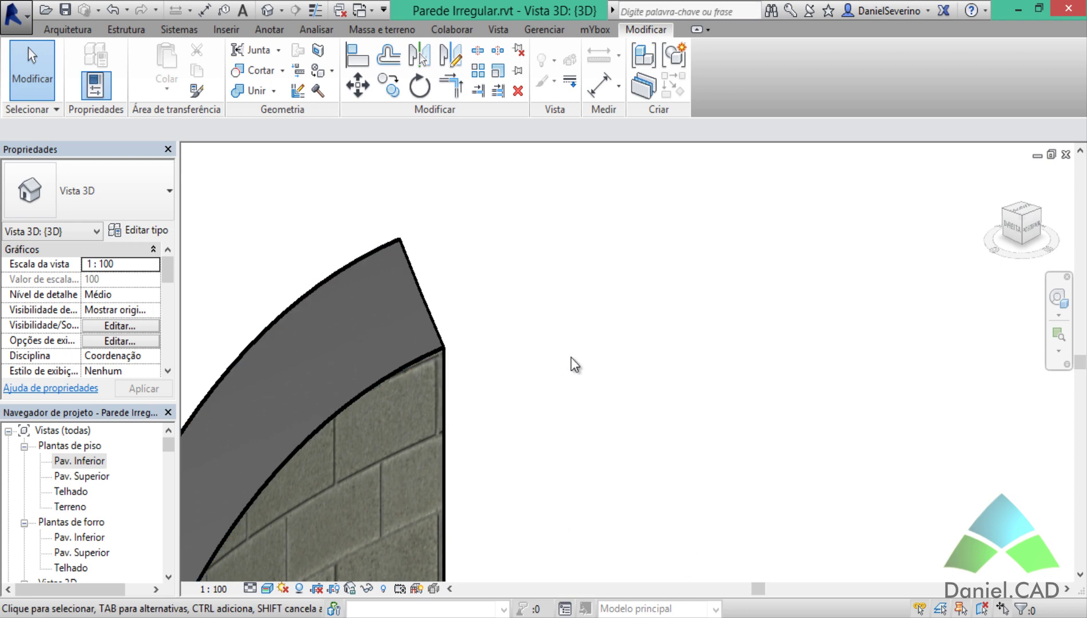
{"action": "scroll", "coordinate": [601, 359], "scroll_direction": "down", "scroll_amount": 3}
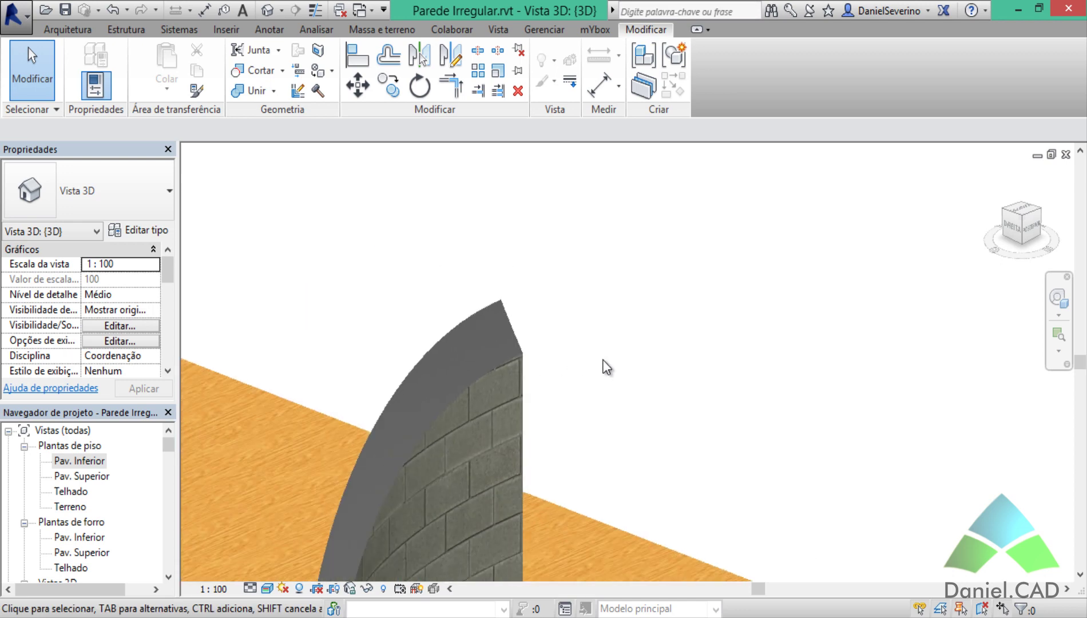
{"action": "mouse_move", "coordinate": [601, 359]}
{"action": "middle_mouse_down", "text": "shift"}
{"action": "mouse_move", "coordinate": [697, 388]}
{"action": "mouse_move", "coordinate": [614, 305]}
{"action": "middle_mouse_up", "text": "shift"}
{"action": "scroll", "coordinate": [614, 306], "scroll_direction": "up", "scroll_amount": 2}
{"action": "scroll", "coordinate": [615, 306], "scroll_direction": "down", "scroll_amount": 3}
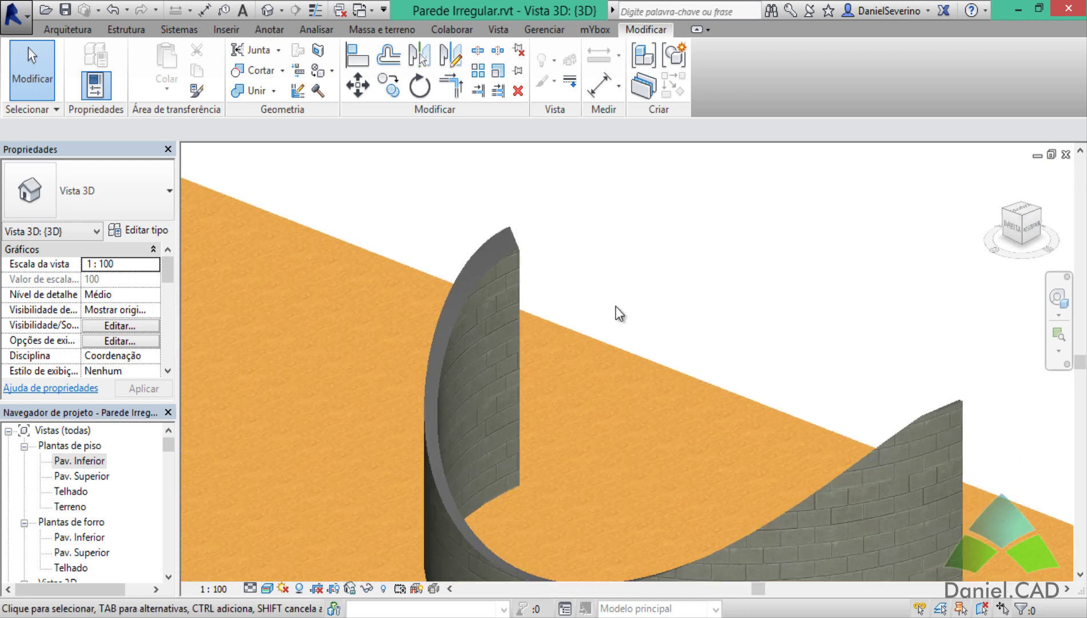
{"action": "scroll", "coordinate": [792, 298], "scroll_direction": "down", "scroll_amount": 1}
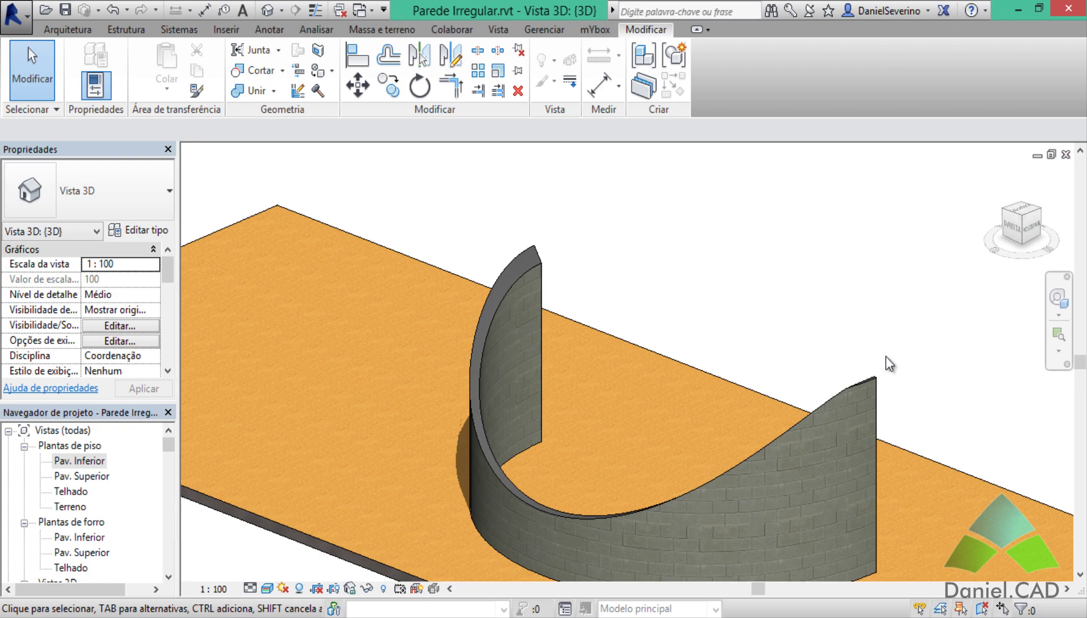
{"action": "mouse_move", "coordinate": [885, 360]}
{"action": "middle_mouse_down"}
{"action": "mouse_move", "coordinate": [761, 267]}
{"action": "mouse_move", "coordinate": [752, 329]}
{"action": "middle_mouse_up"}
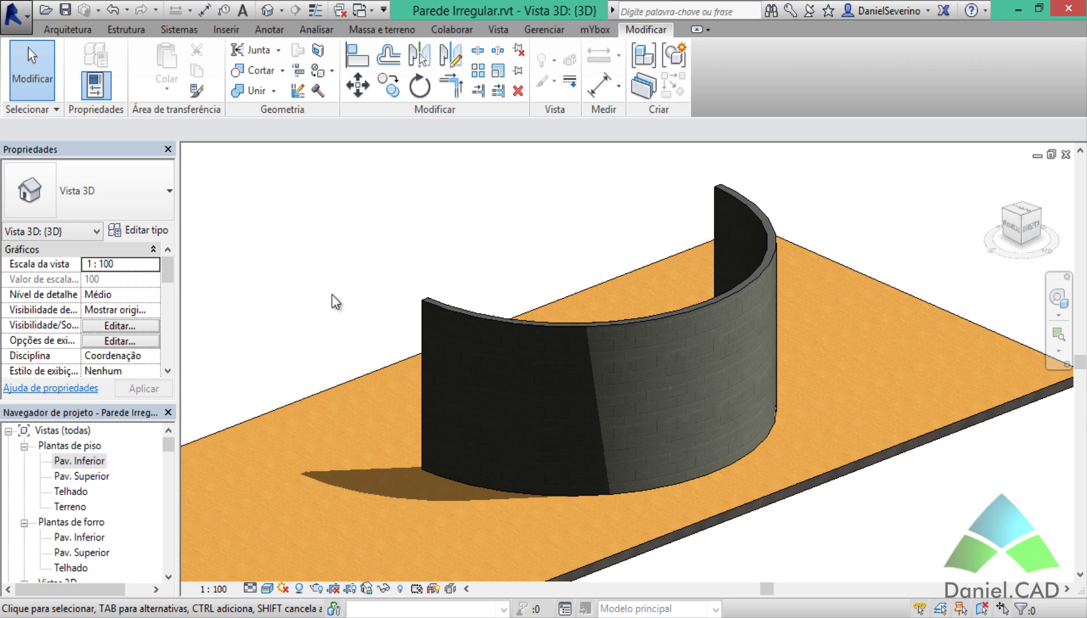
- Create a Paredes-category in-place family named 'Teste 02' via Componente > Modelar no local
{"action": "left_click", "coordinate": [43, 28]}
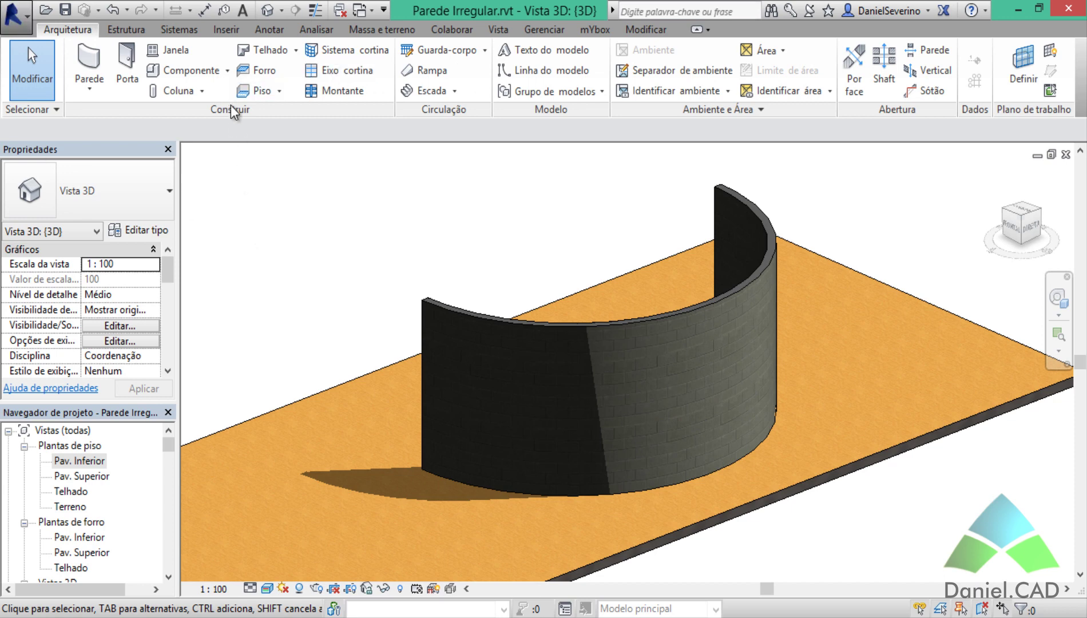
{"action": "left_click", "coordinate": [226, 70]}
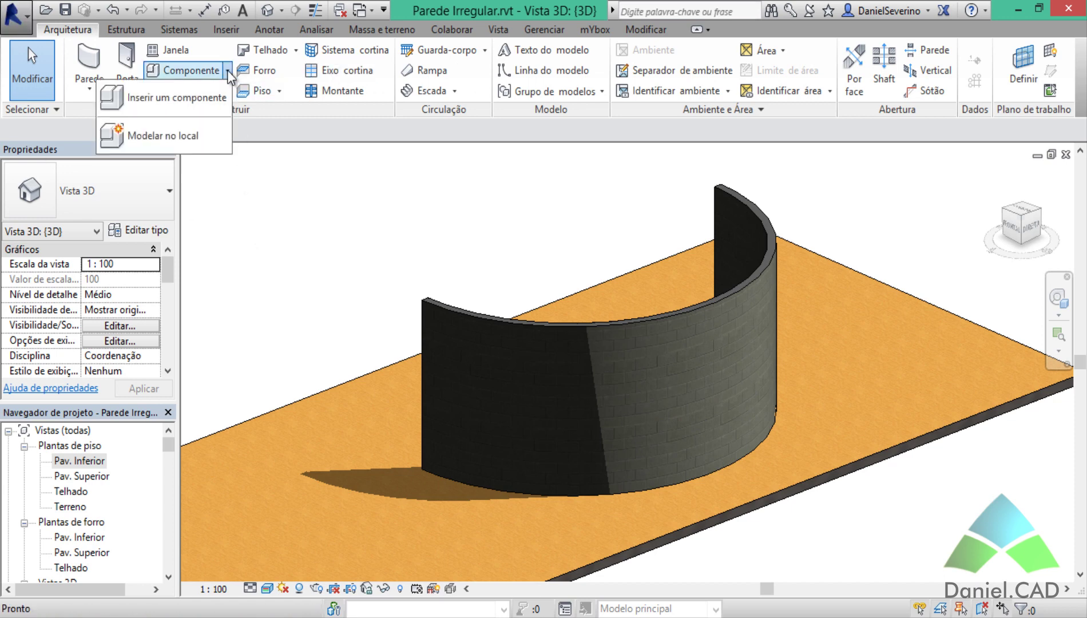
{"action": "left_click", "coordinate": [203, 133]}
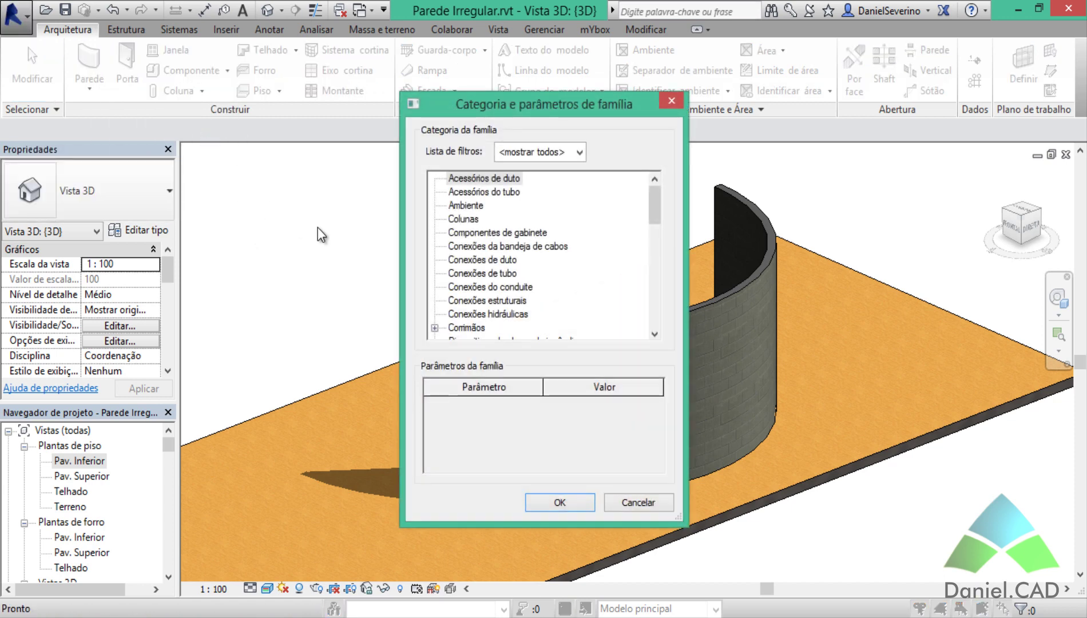
{"action": "left_click_drag", "start_coordinate": [650, 209], "coordinate": [654, 320]}
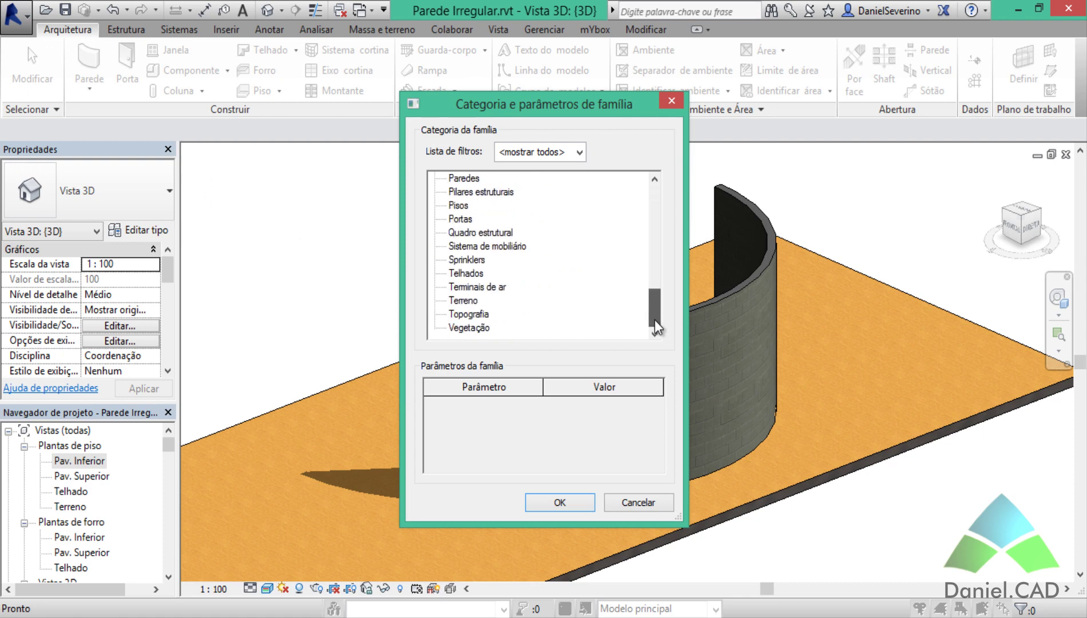
{"action": "left_click", "coordinate": [468, 182]}
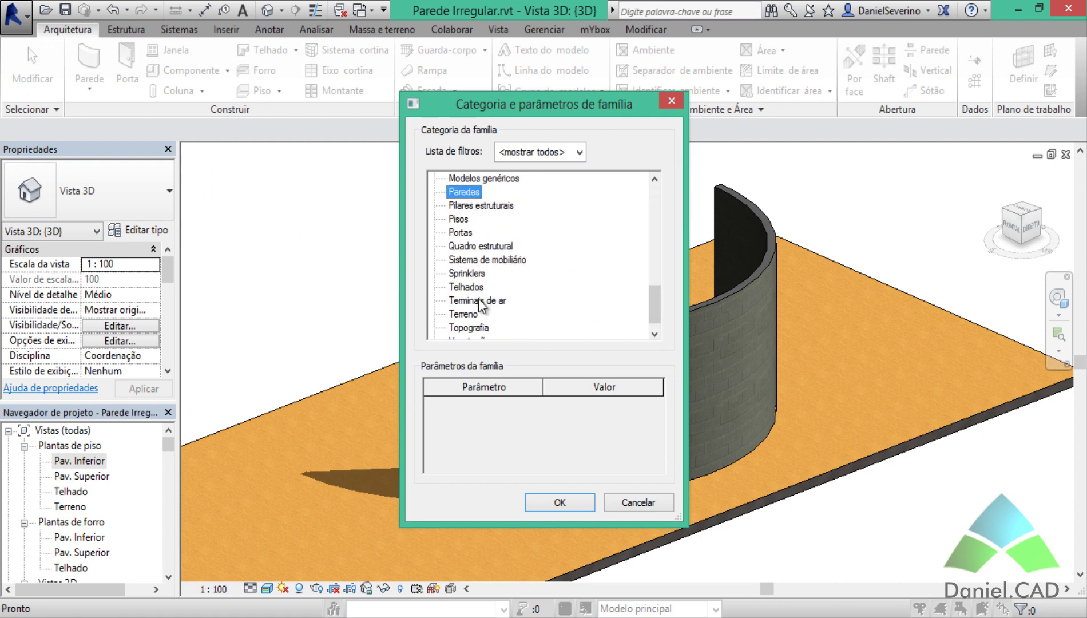
{"action": "left_click", "coordinate": [544, 506]}
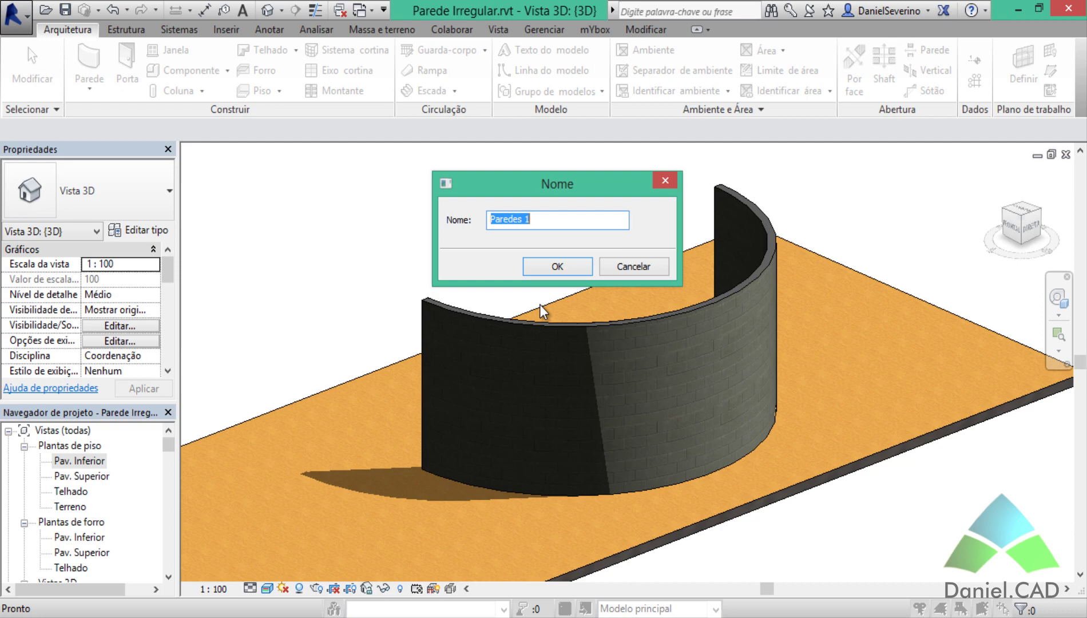
{"action": "type", "text": "Teste 02"}
{"action": "key", "text": "Return"}
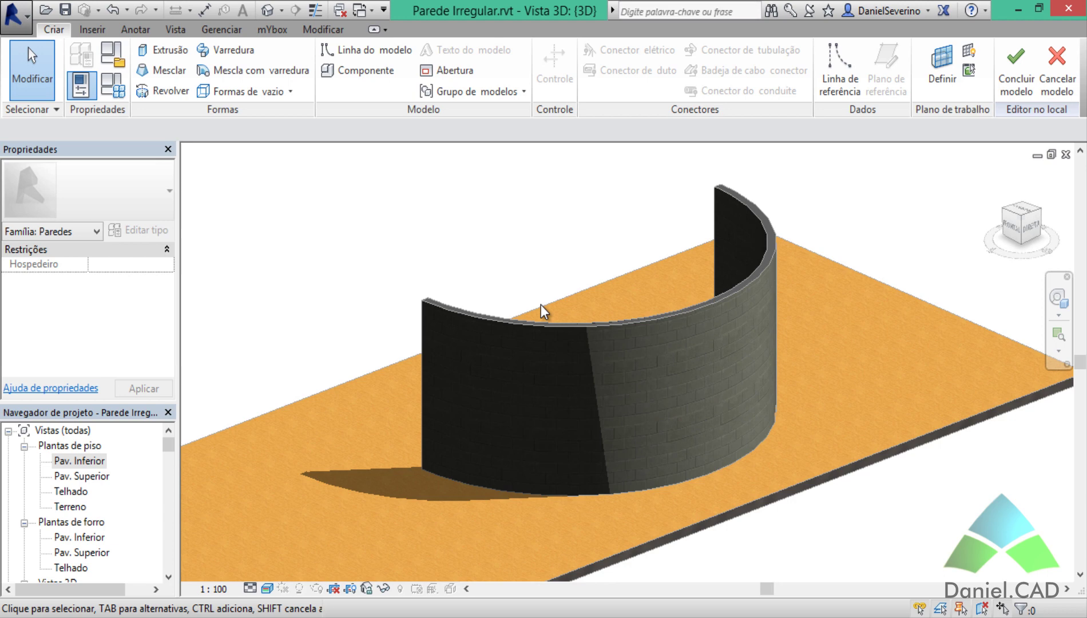
- Start a void swept blend and set its work plane by picking the curved wall face
{"action": "left_click", "coordinate": [290, 93]}
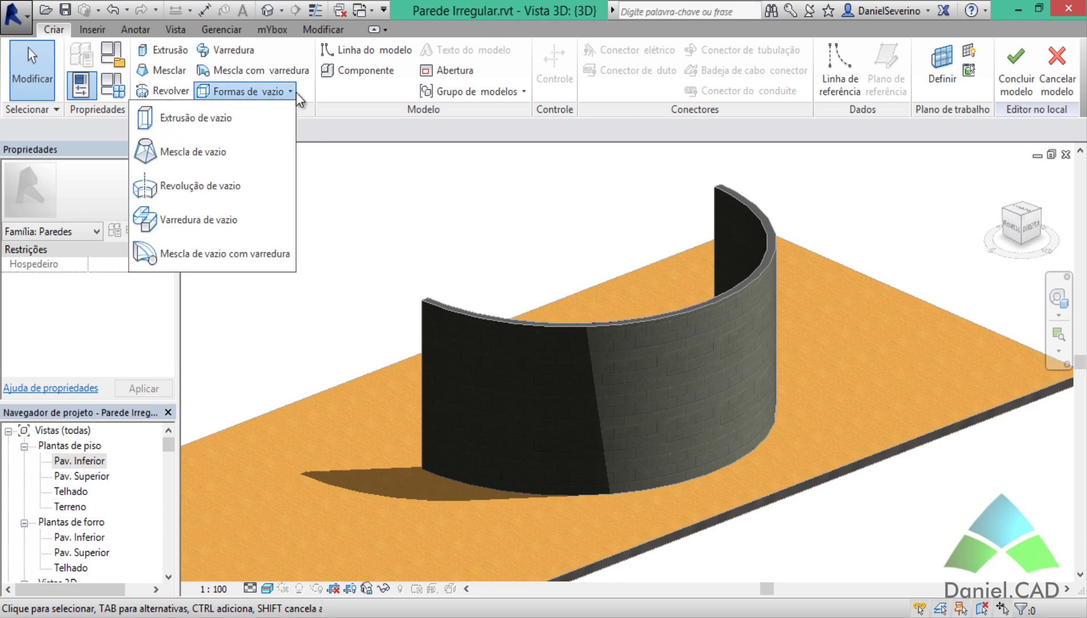
{"action": "left_click", "coordinate": [245, 261]}
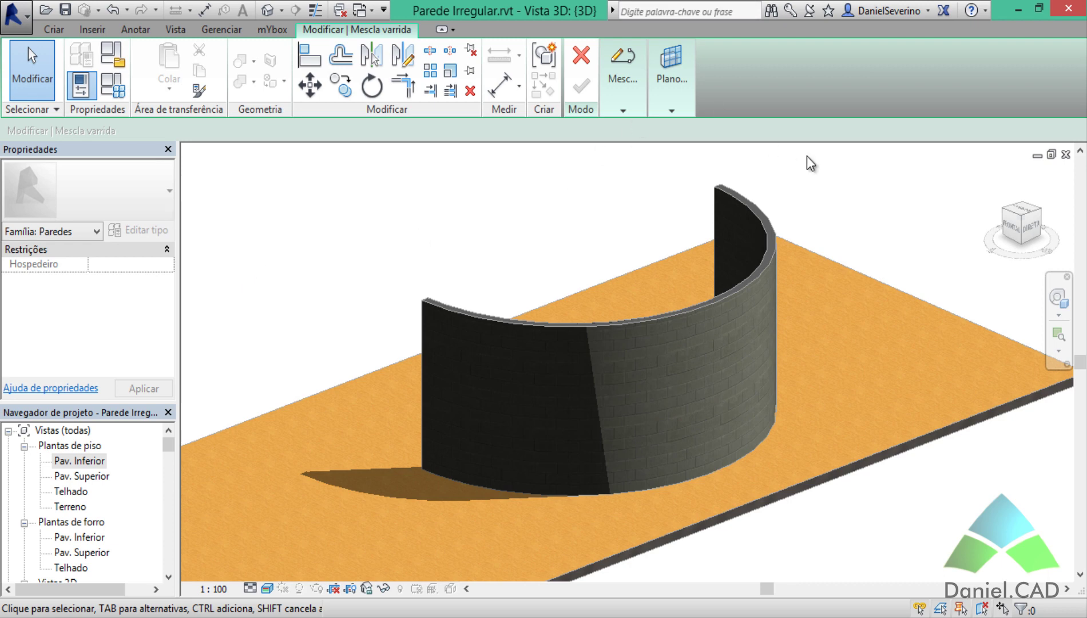
{"action": "left_click", "coordinate": [671, 112]}
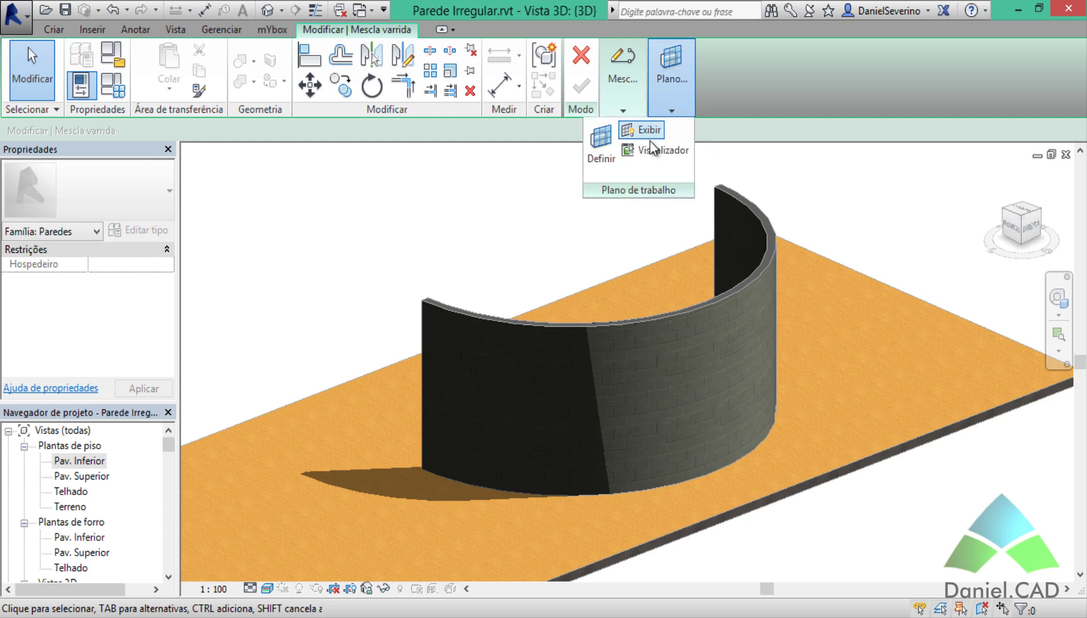
{"action": "left_click", "coordinate": [603, 162]}
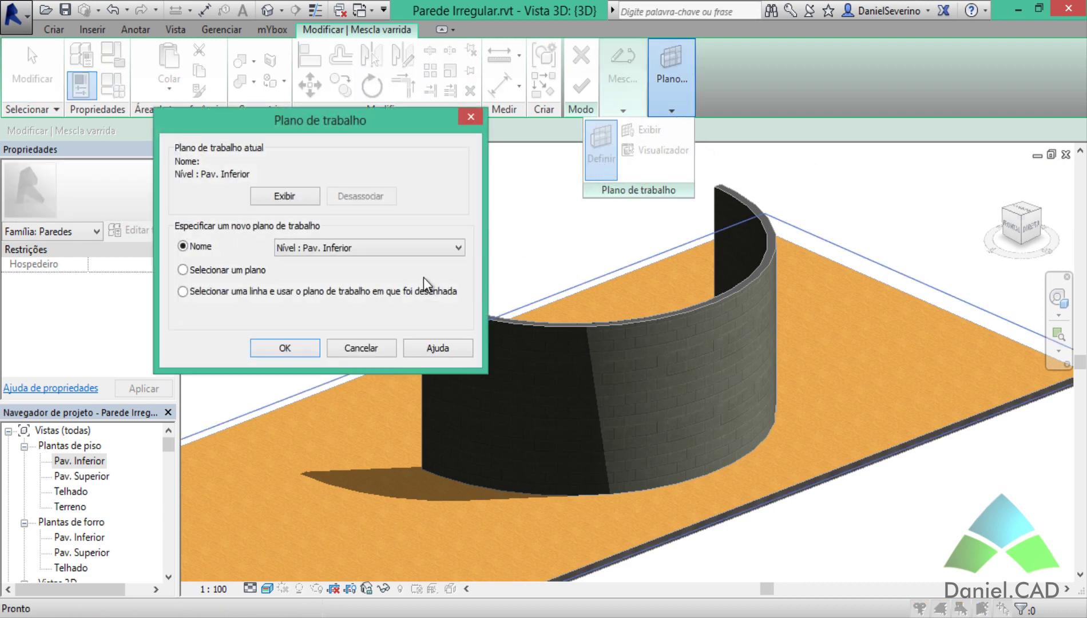
{"action": "left_click", "coordinate": [258, 273]}
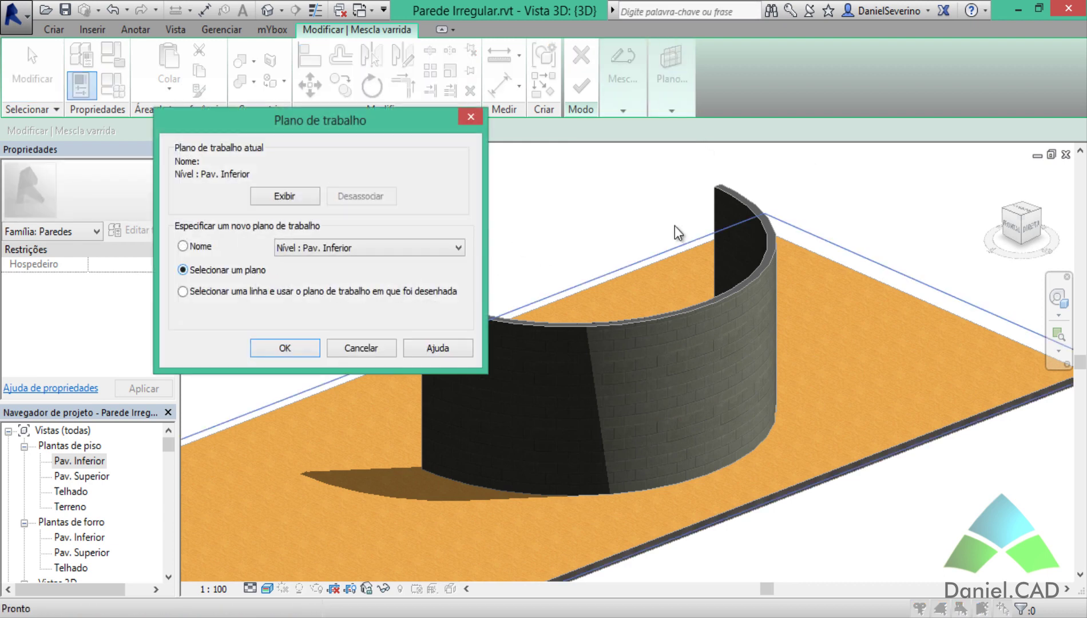
{"action": "left_click", "coordinate": [317, 349]}
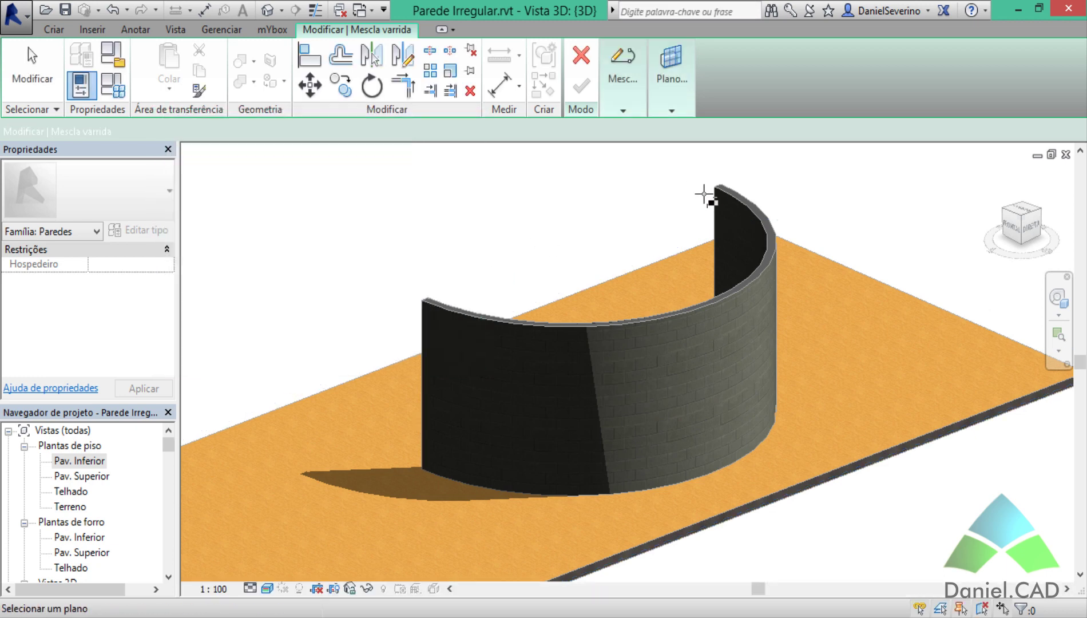
{"action": "left_click", "coordinate": [716, 203]}
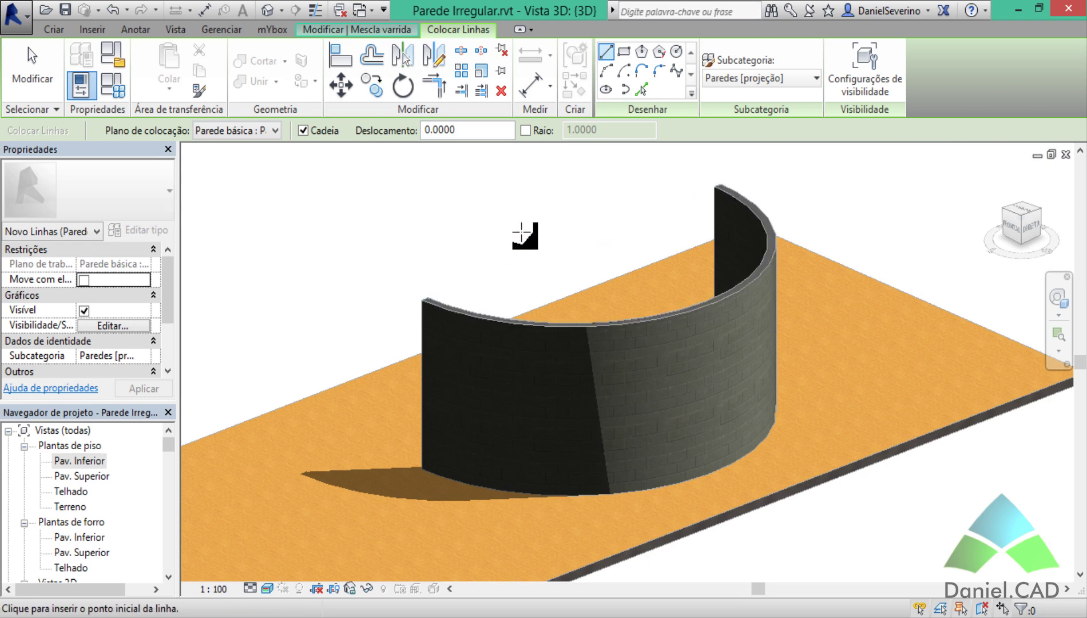
- Go back to the swept blend tools and bring up its path options
{"action": "left_click", "coordinate": [377, 30]}
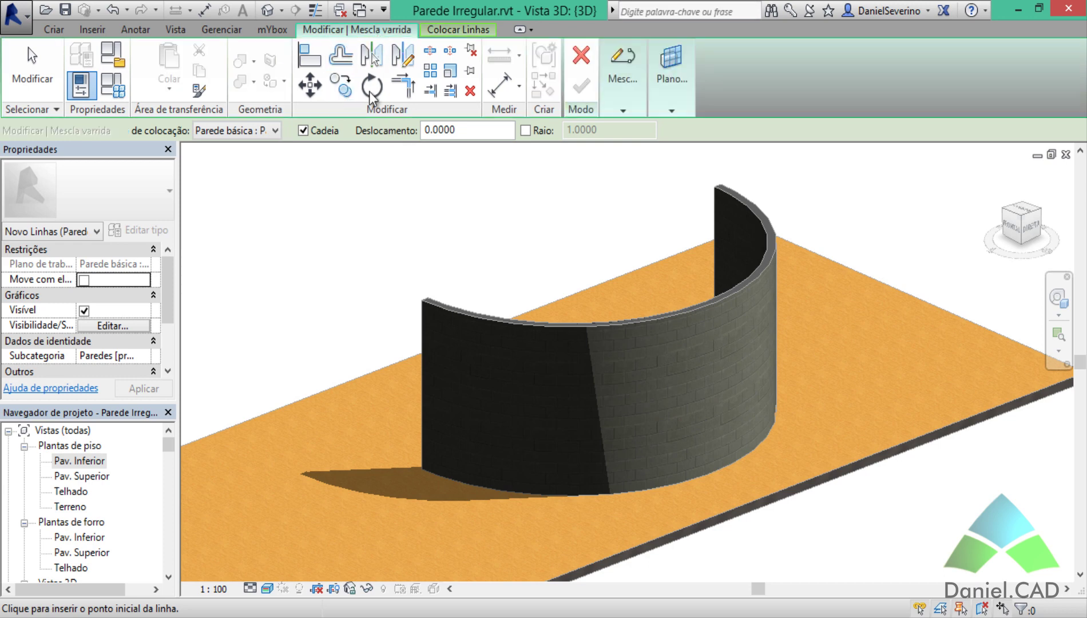
{"action": "left_click", "coordinate": [464, 30]}
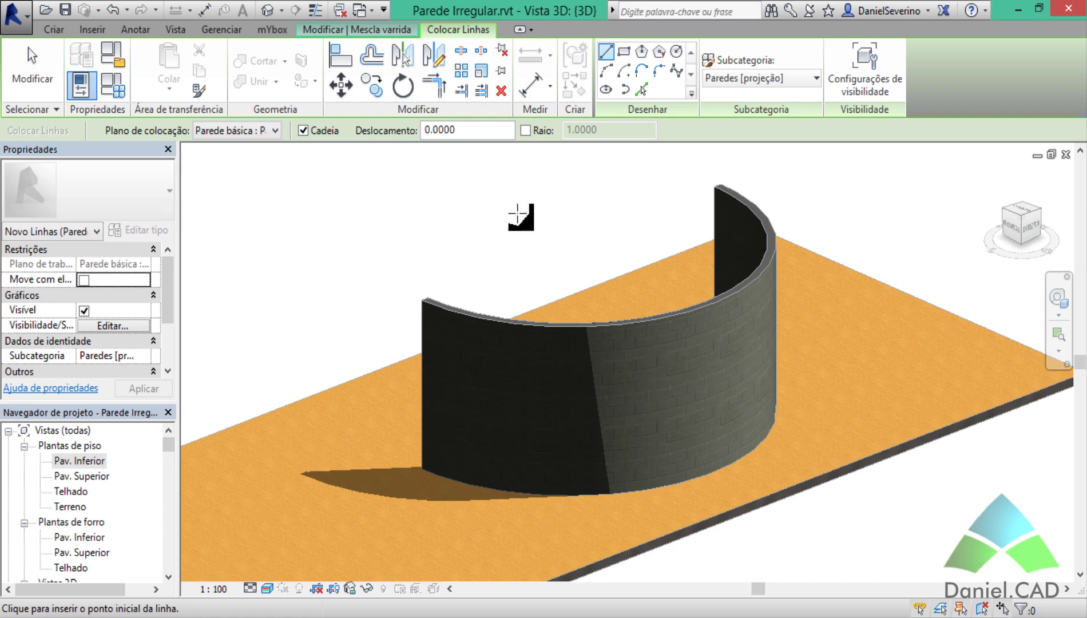
{"action": "left_click", "coordinate": [370, 31]}
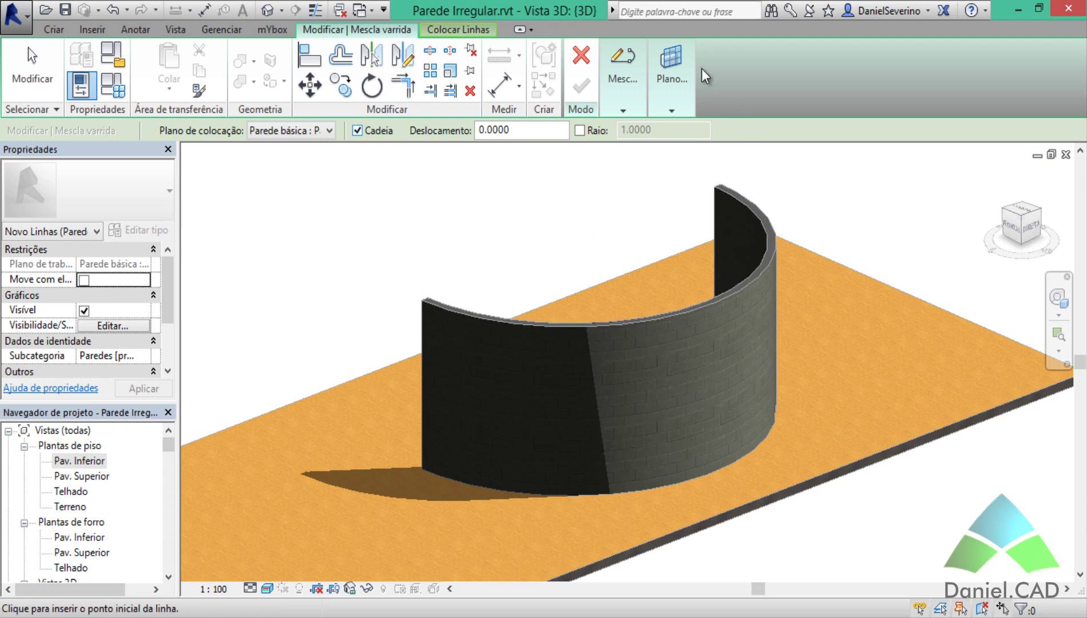
{"action": "left_click", "coordinate": [630, 108]}
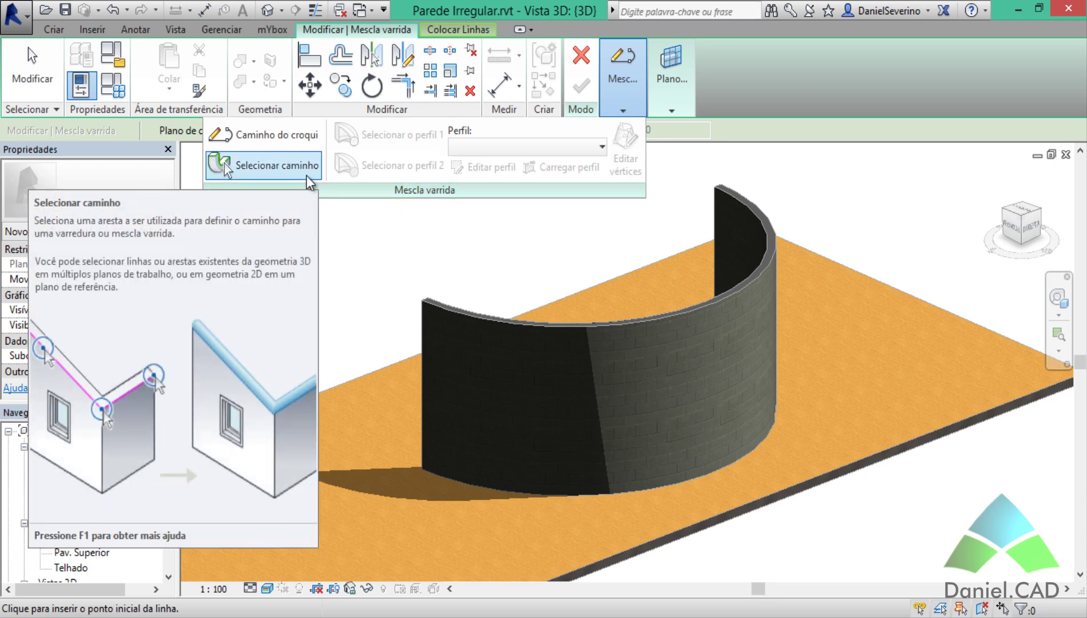
- Use Pick Path on the curved wall's top edge and finish the blend path
{"action": "left_click", "coordinate": [305, 175]}
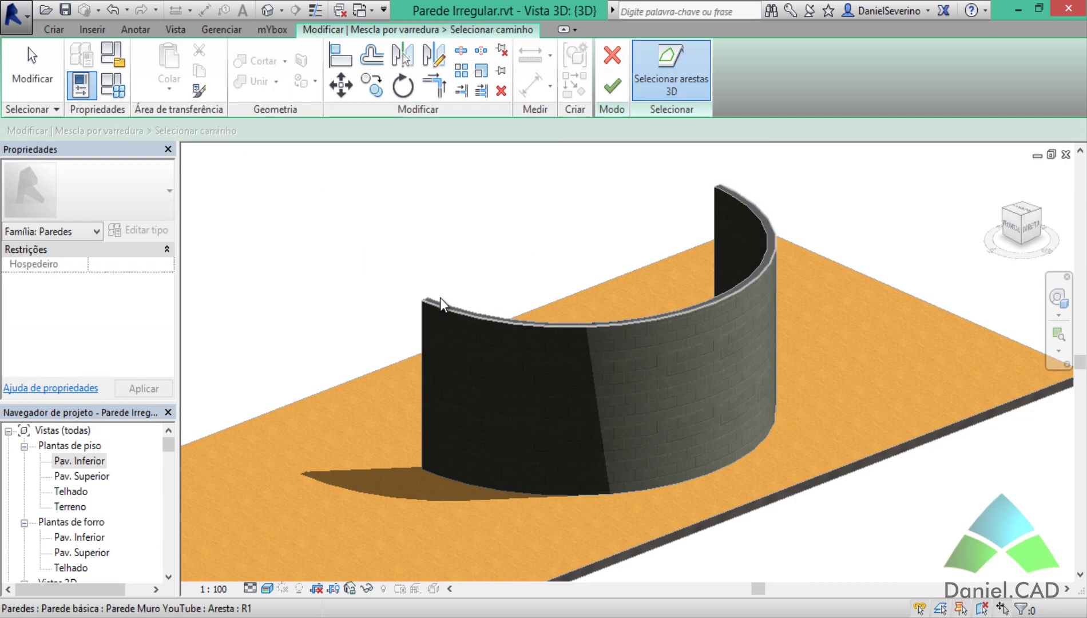
{"action": "scroll", "coordinate": [446, 311], "scroll_direction": "up", "scroll_amount": 2}
{"action": "scroll", "coordinate": [445, 314], "scroll_direction": "up", "scroll_amount": 1}
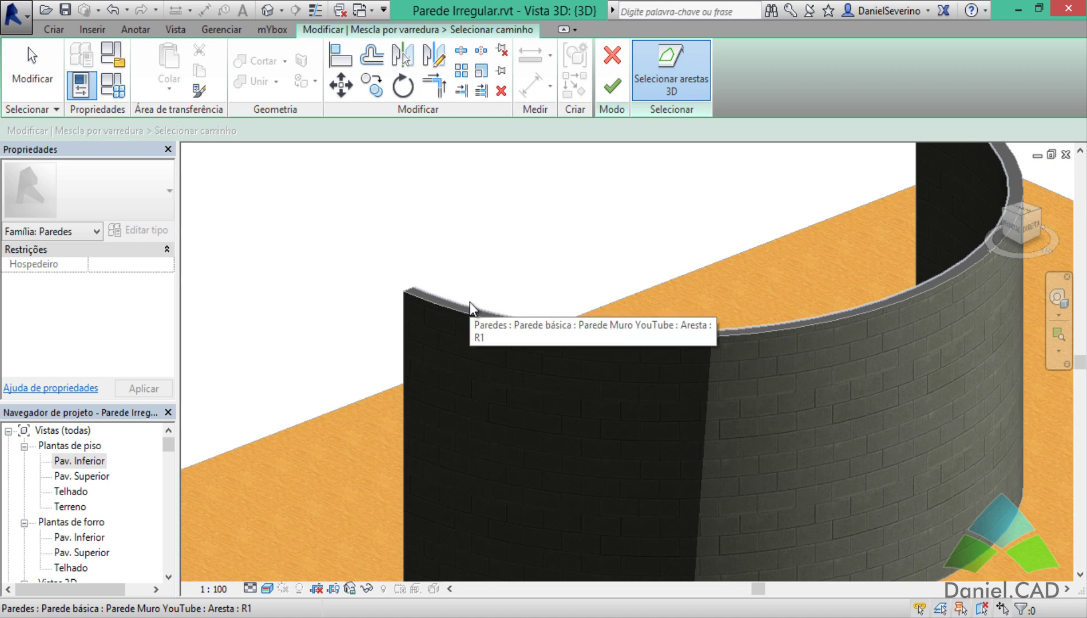
{"action": "left_click", "coordinate": [470, 302]}
{"action": "scroll", "coordinate": [560, 259], "scroll_direction": "down", "scroll_amount": 2}
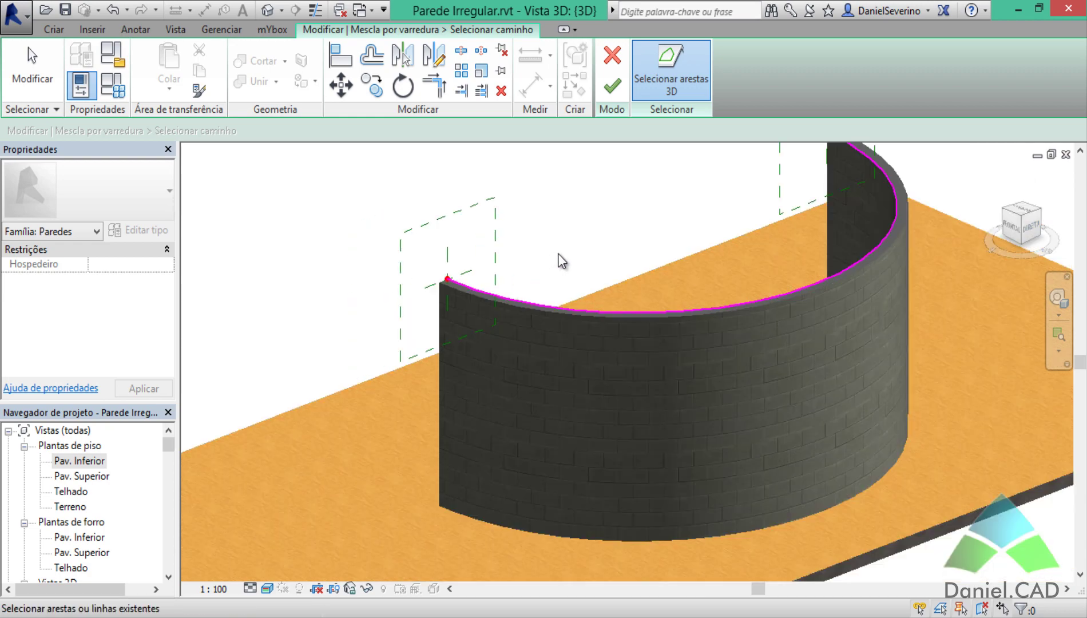
{"action": "scroll", "coordinate": [629, 286], "scroll_direction": "down", "scroll_amount": 1}
{"action": "middle_click_drag", "start_coordinate": [663, 301], "coordinate": [601, 327]}
{"action": "scroll", "coordinate": [601, 327], "scroll_direction": "down", "scroll_amount": 1}
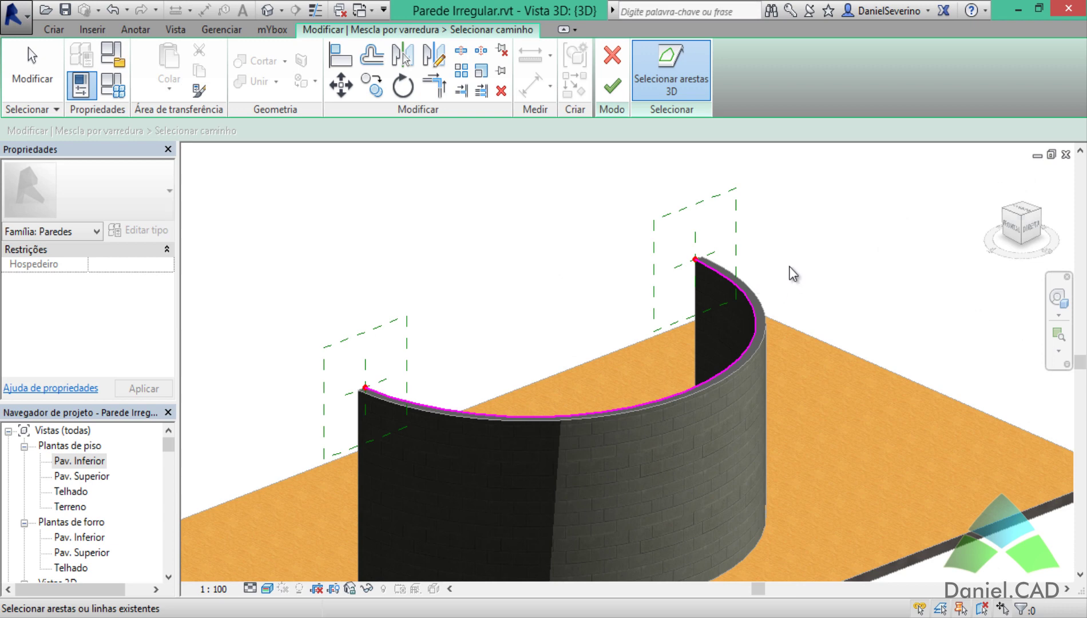
{"action": "left_click", "coordinate": [609, 90]}
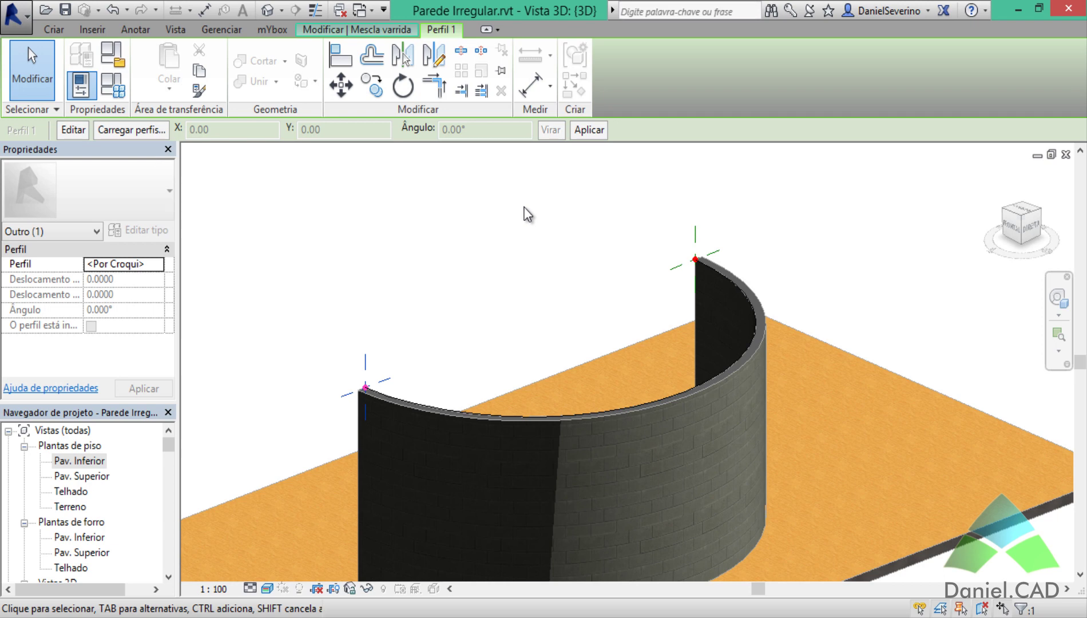
- Sketch Profile 1 as a 1.5 x 2.4 rectangle at the wall's left end and finish it
{"action": "left_click", "coordinate": [386, 32]}
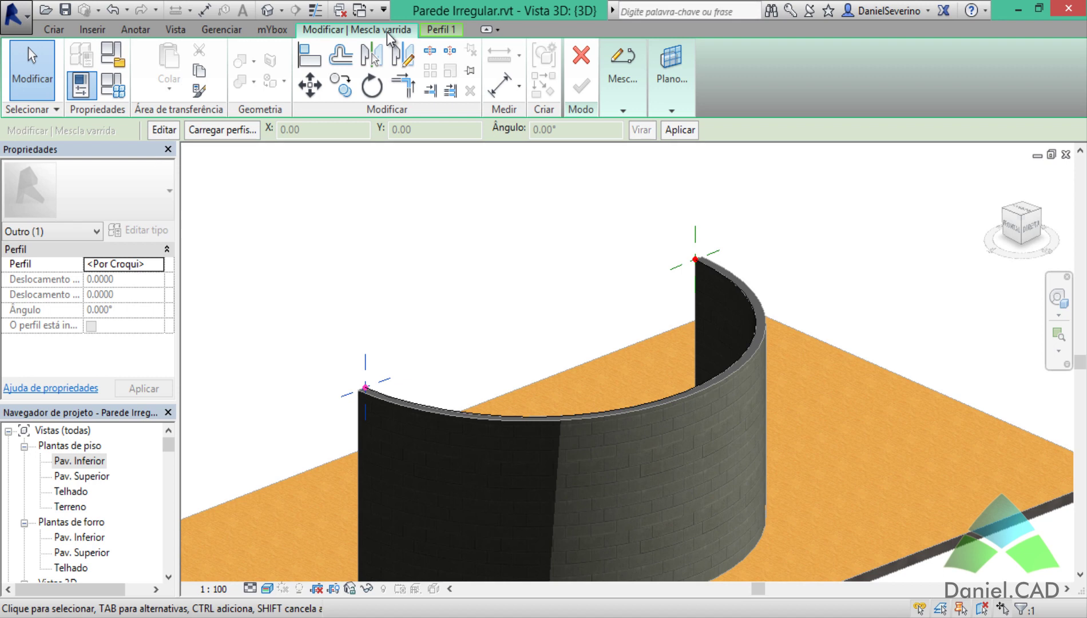
{"action": "left_click", "coordinate": [623, 110]}
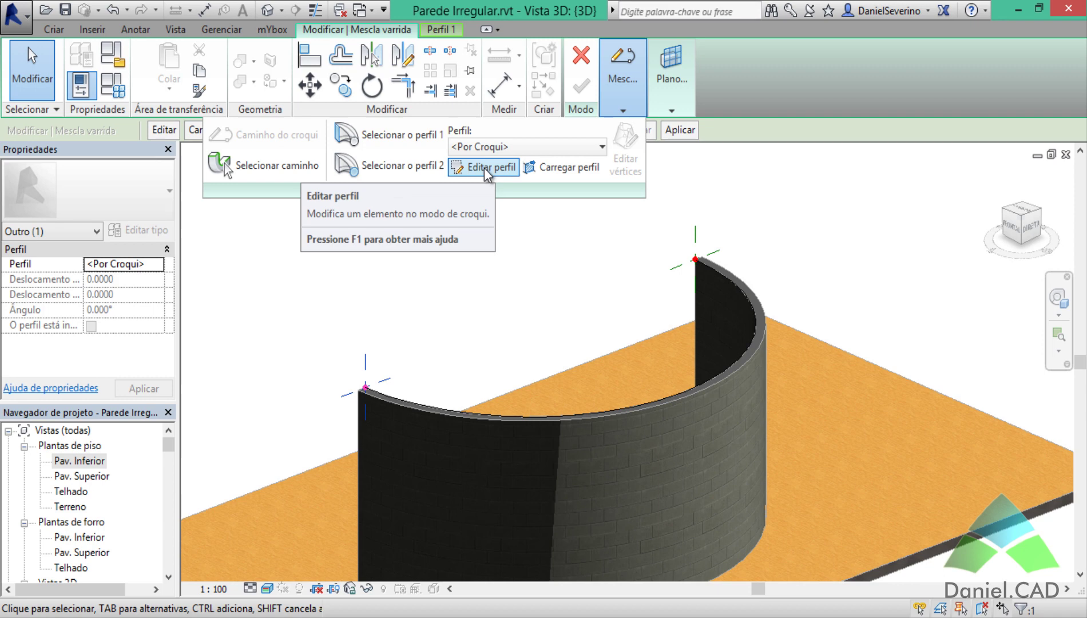
{"action": "left_click", "coordinate": [484, 168]}
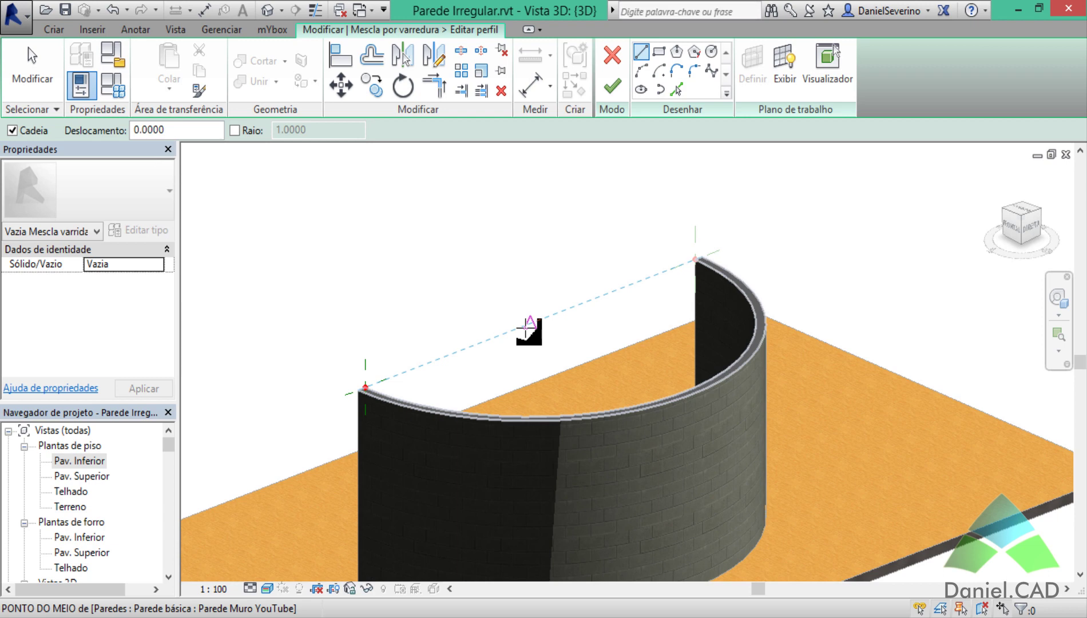
{"action": "left_click", "coordinate": [663, 90]}
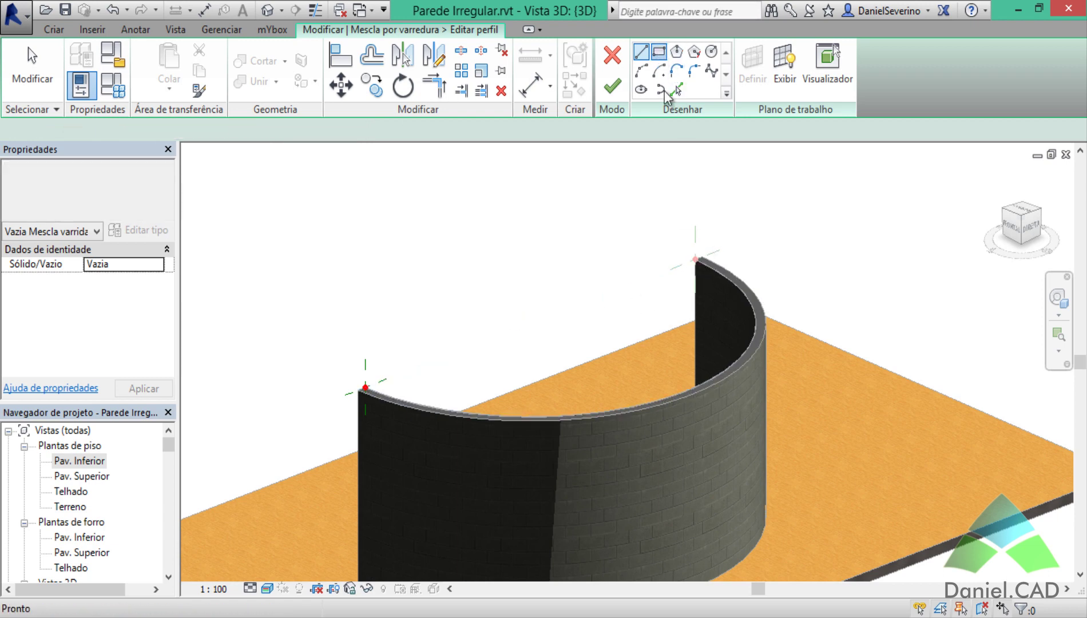
{"action": "left_click", "coordinate": [326, 338]}
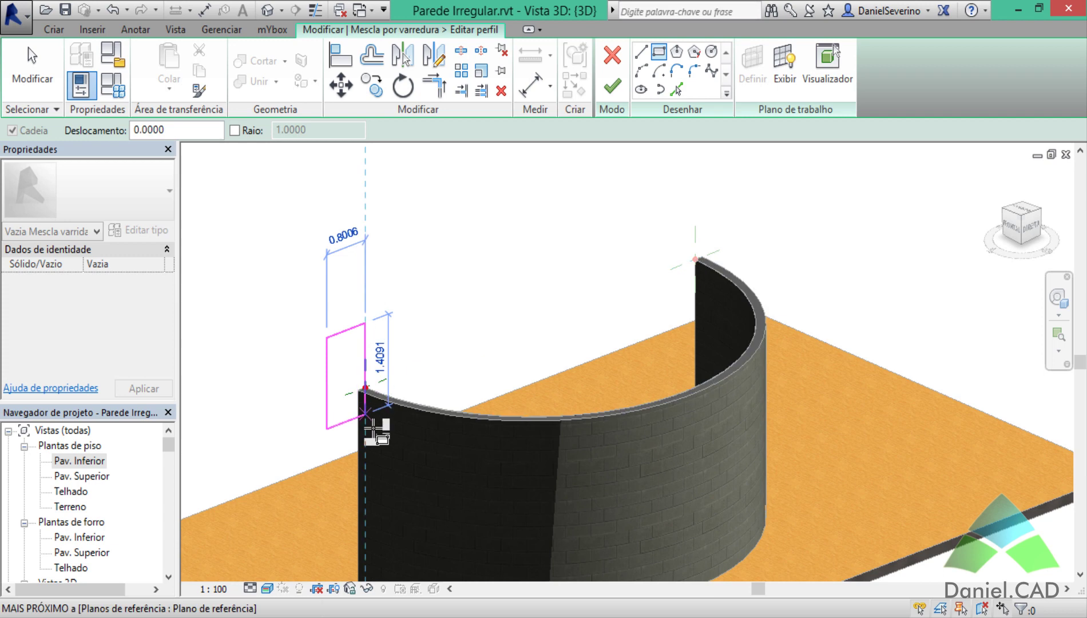
{"action": "left_click", "coordinate": [399, 466]}
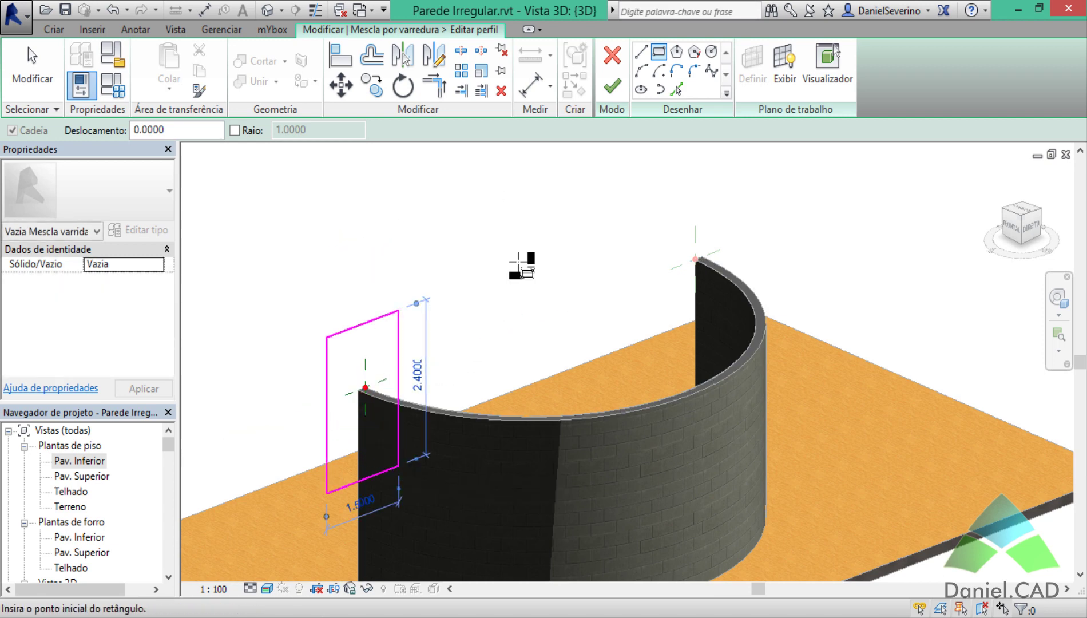
{"action": "left_click", "coordinate": [612, 86]}
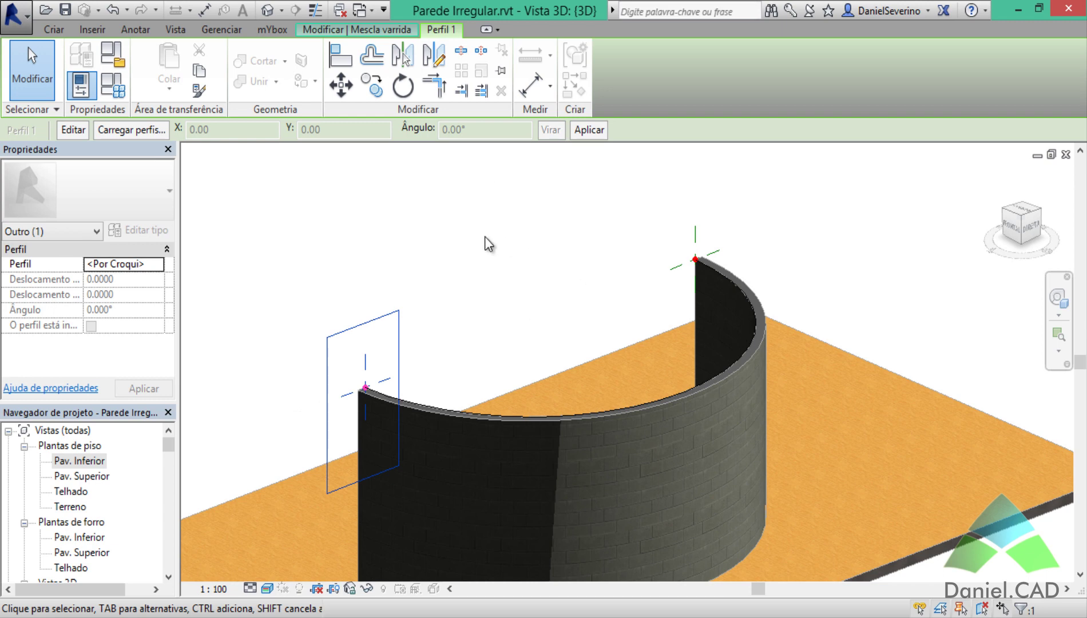
- Make Profile 2 the active profile and start editing its sketch
{"action": "left_click", "coordinate": [386, 32]}
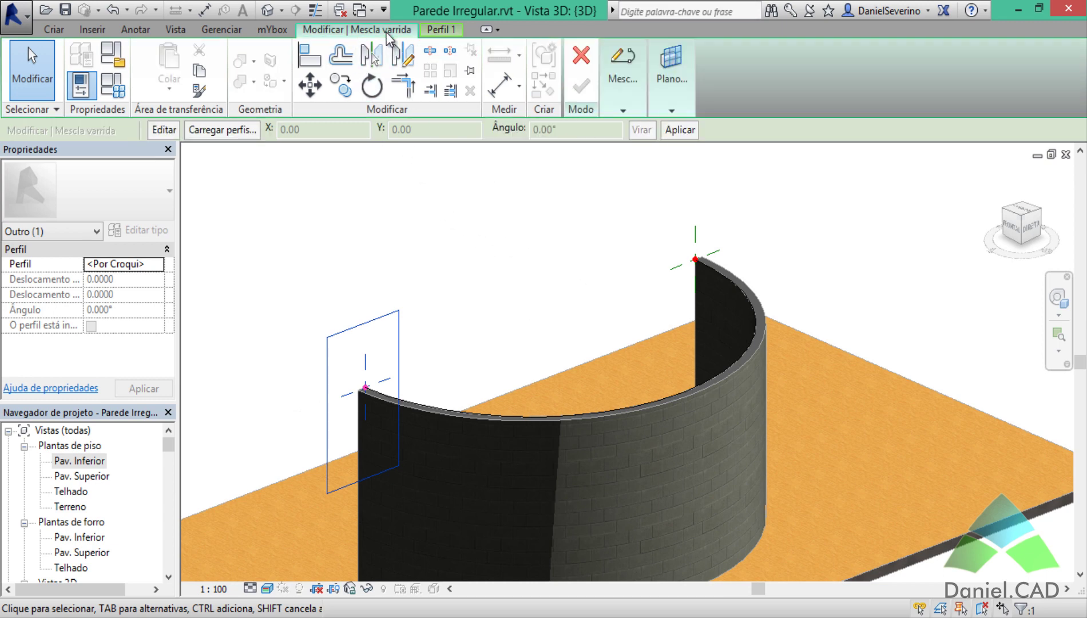
{"action": "left_click", "coordinate": [634, 111]}
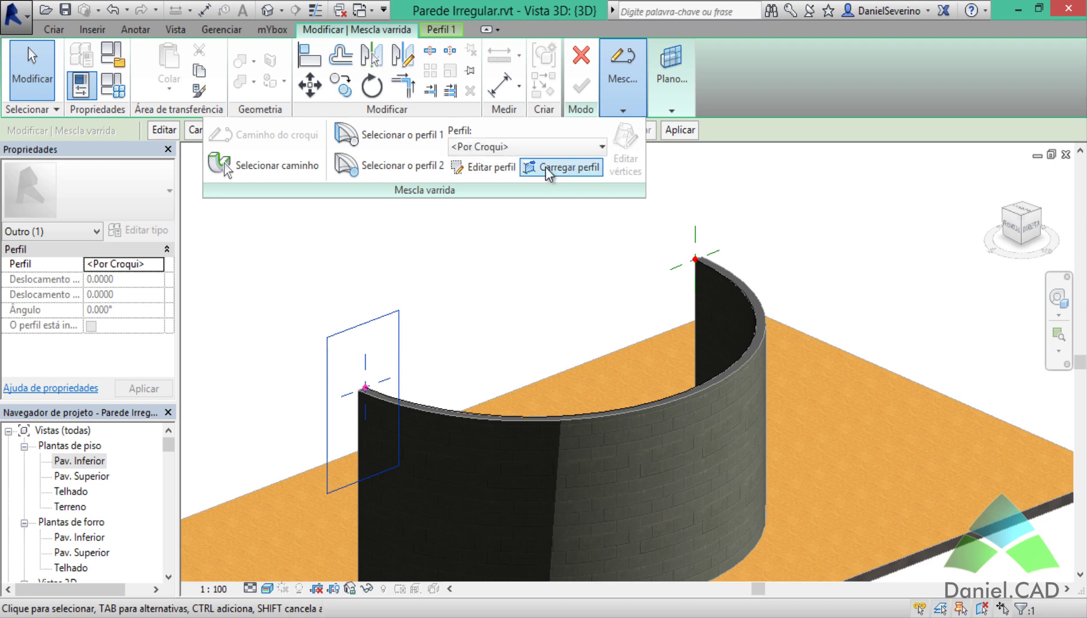
{"action": "left_click", "coordinate": [418, 169]}
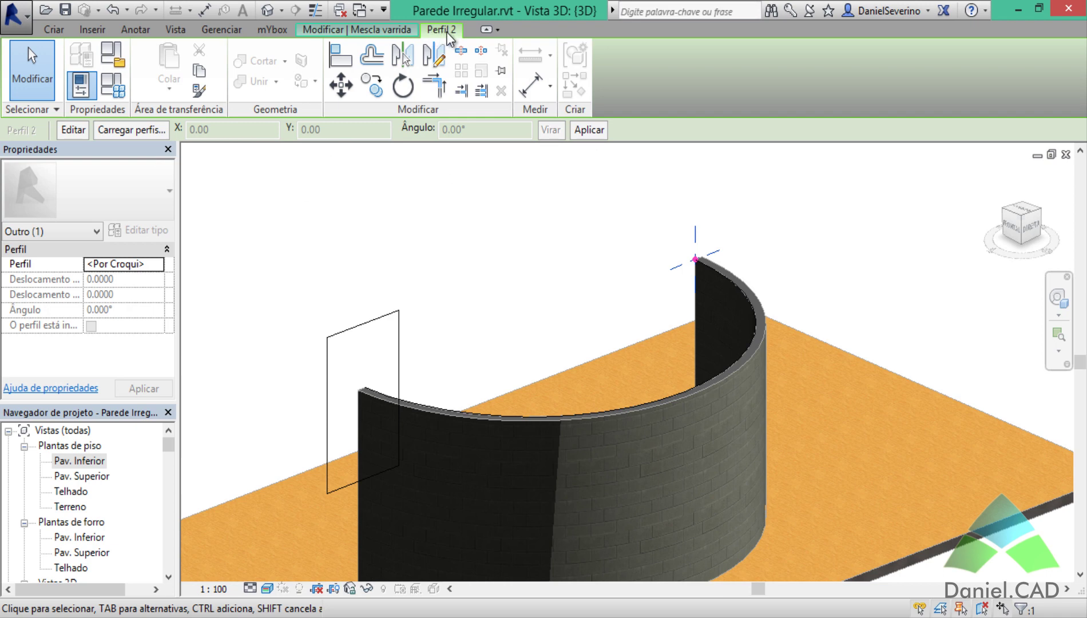
{"action": "left_click", "coordinate": [407, 31]}
{"action": "left_click", "coordinate": [618, 97]}
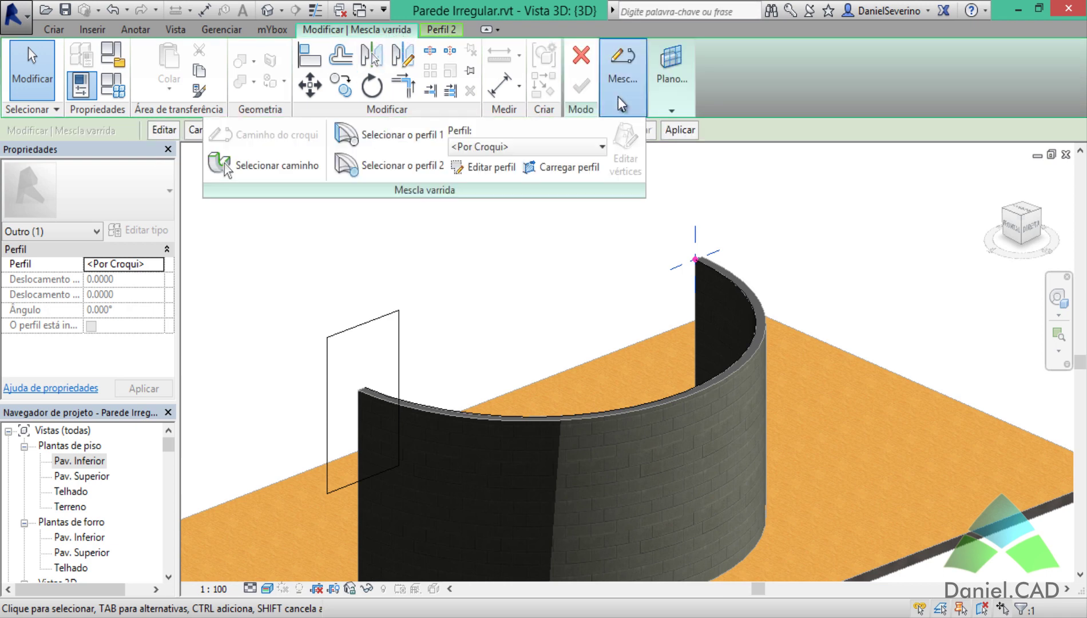
{"action": "left_click", "coordinate": [491, 170]}
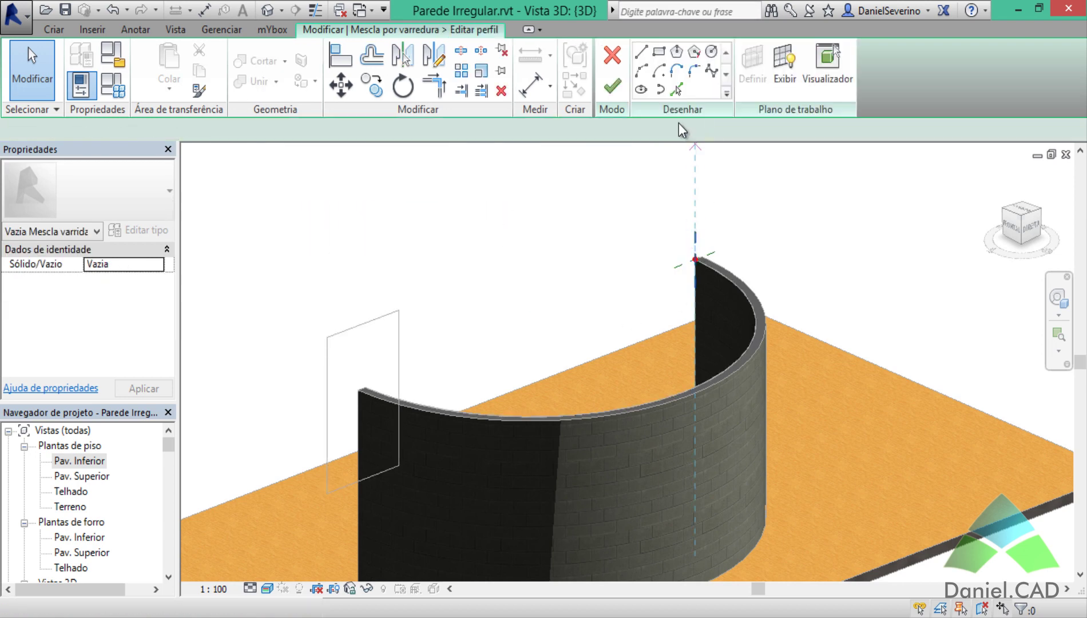
- Draw a 0.8 x 3.8 rectangle at the wall's right end and finish Profile 2
{"action": "left_click", "coordinate": [659, 51]}
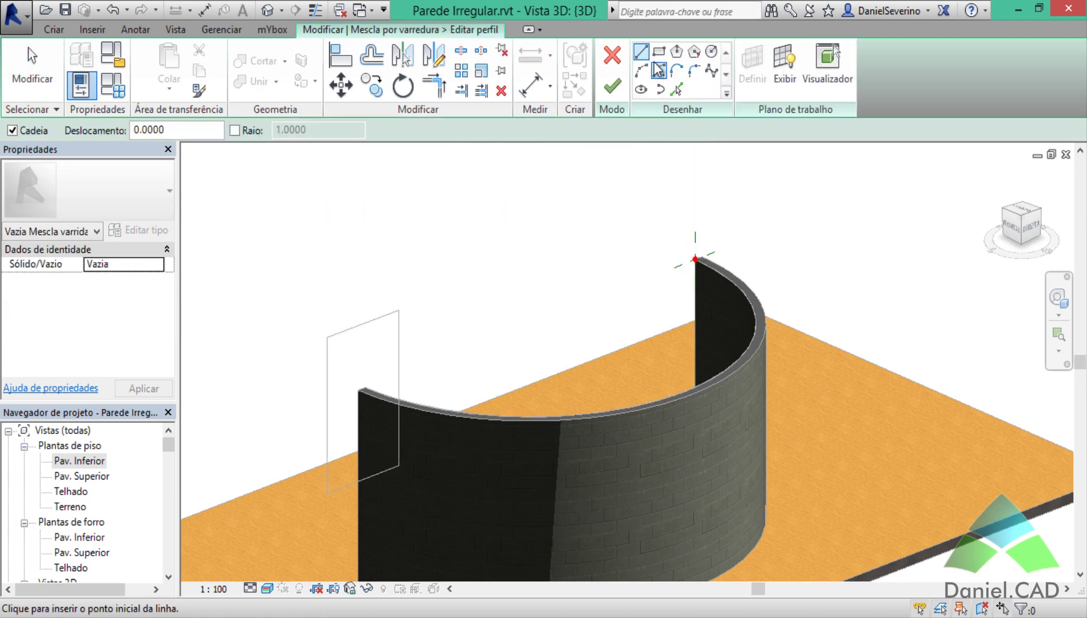
{"action": "left_click", "coordinate": [677, 195]}
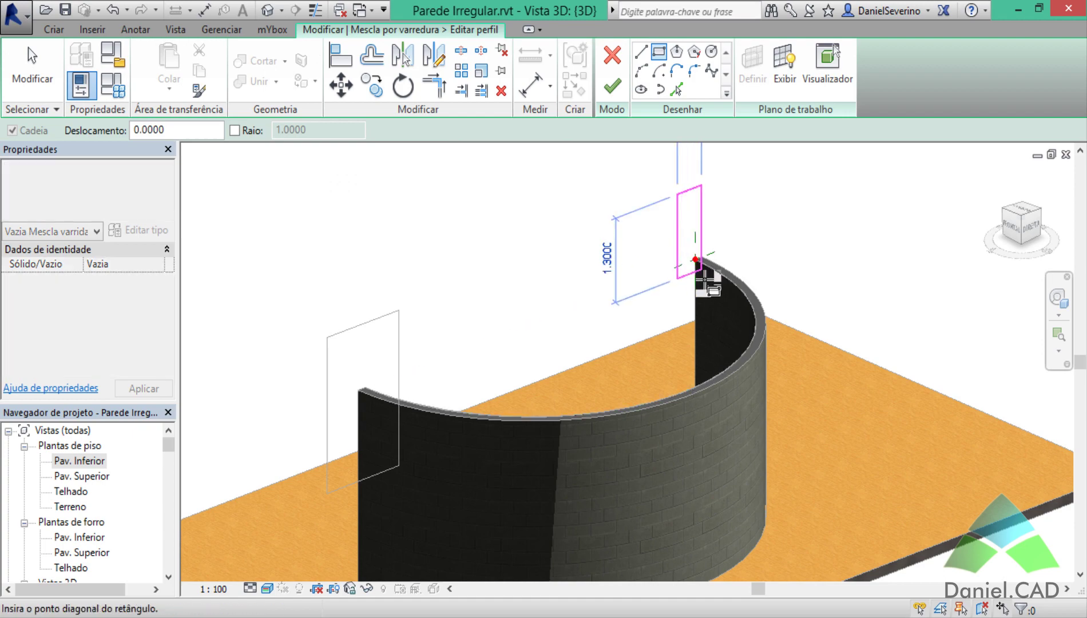
{"action": "left_click", "coordinate": [735, 392]}
{"action": "middle_click_drag", "start_coordinate": [735, 391], "coordinate": [620, 366], "text": "shift"}
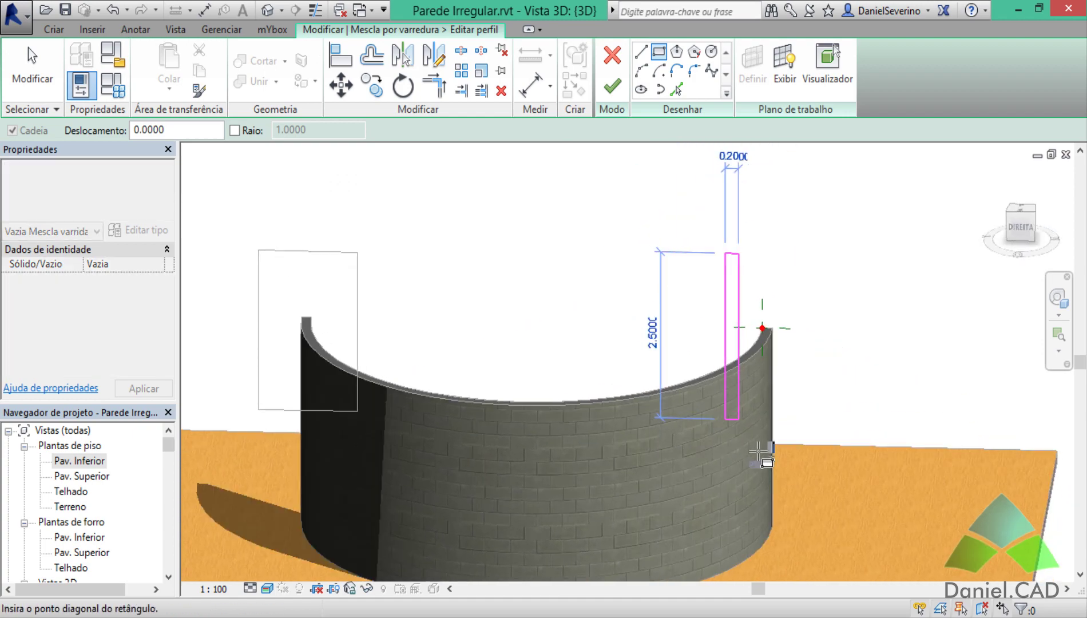
{"action": "middle_click_drag", "start_coordinate": [764, 449], "coordinate": [749, 492], "text": "shift"}
{"action": "left_click", "coordinate": [751, 540]}
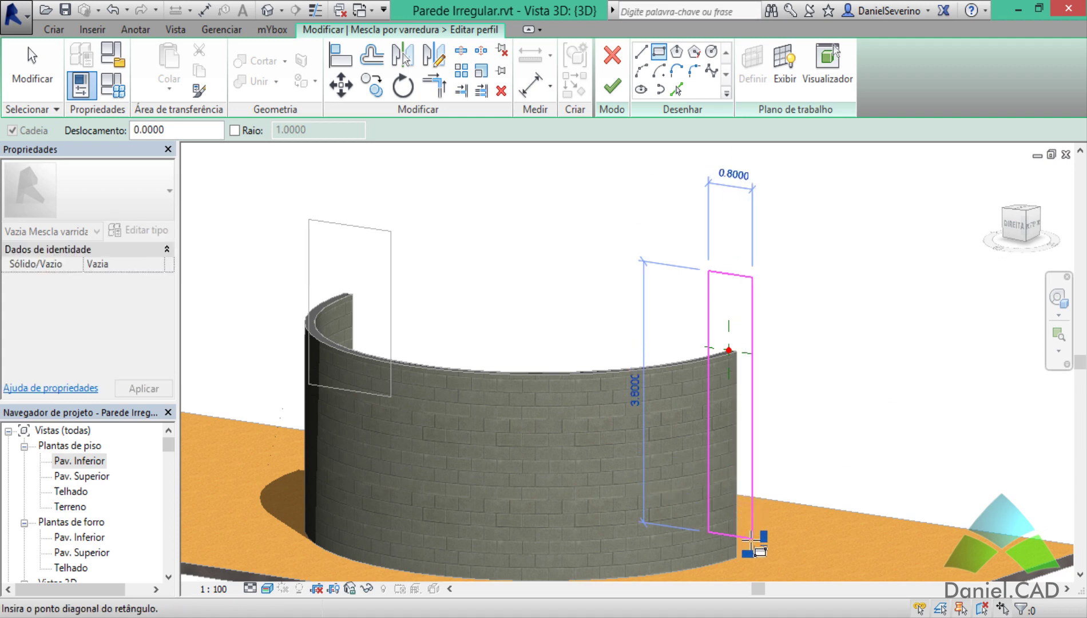
{"action": "mouse_move", "coordinate": [751, 537]}
{"action": "middle_mouse_down", "text": "shift"}
{"action": "mouse_move", "coordinate": [759, 364]}
{"action": "mouse_move", "coordinate": [834, 221]}
{"action": "mouse_move", "coordinate": [809, 308]}
{"action": "mouse_move", "coordinate": [783, 332]}
{"action": "middle_mouse_up", "text": "shift"}
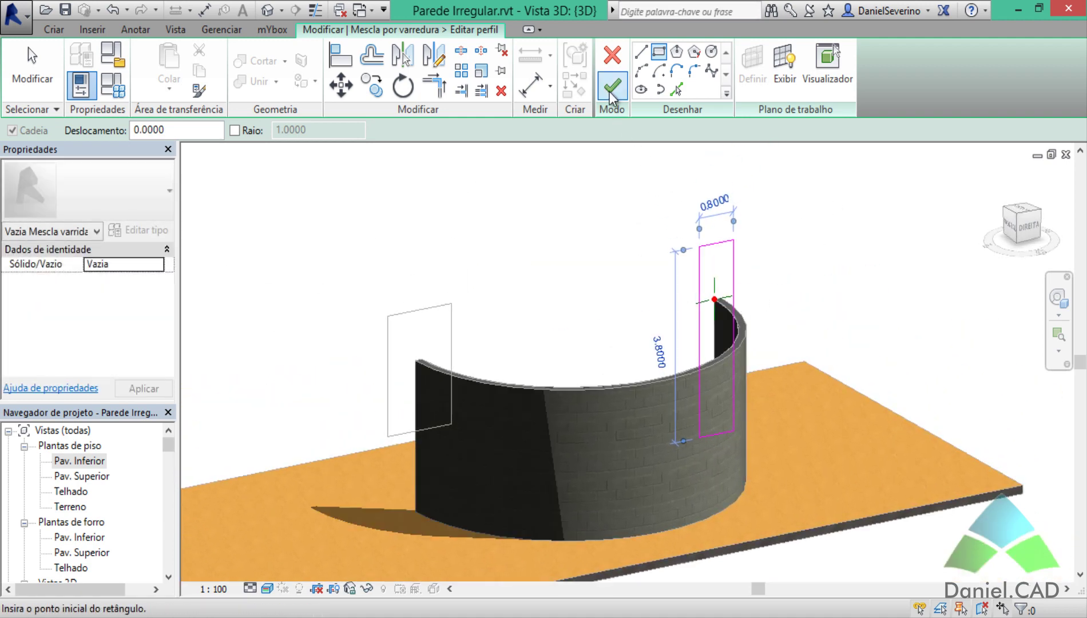
{"action": "left_click", "coordinate": [612, 85]}
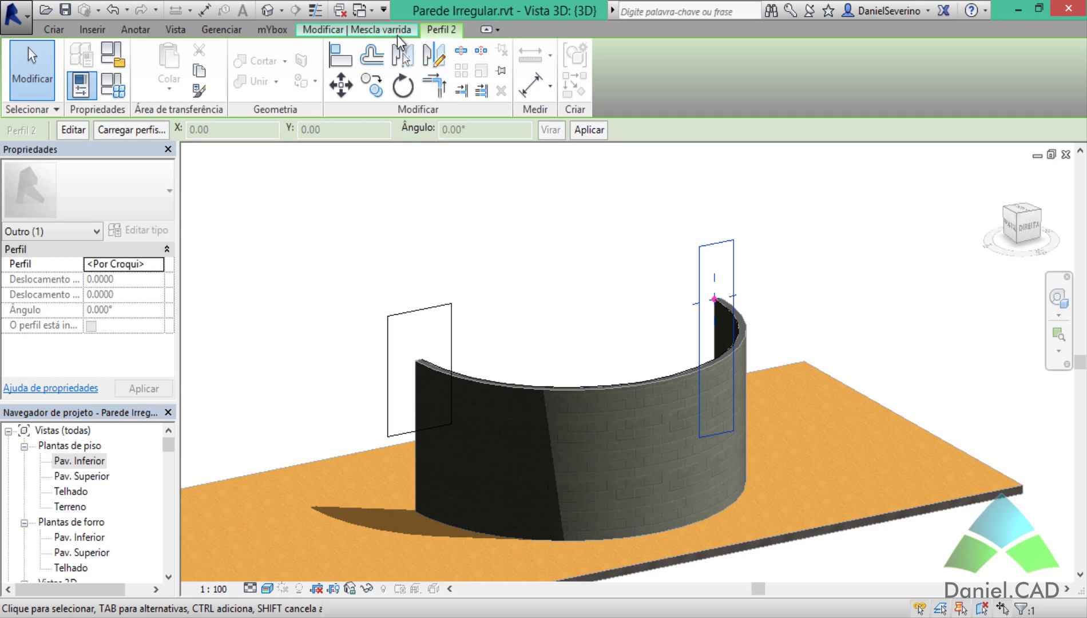
- Finish the void swept blend and orbit the 3D view to inspect the translucent void
{"action": "left_click", "coordinate": [356, 29]}
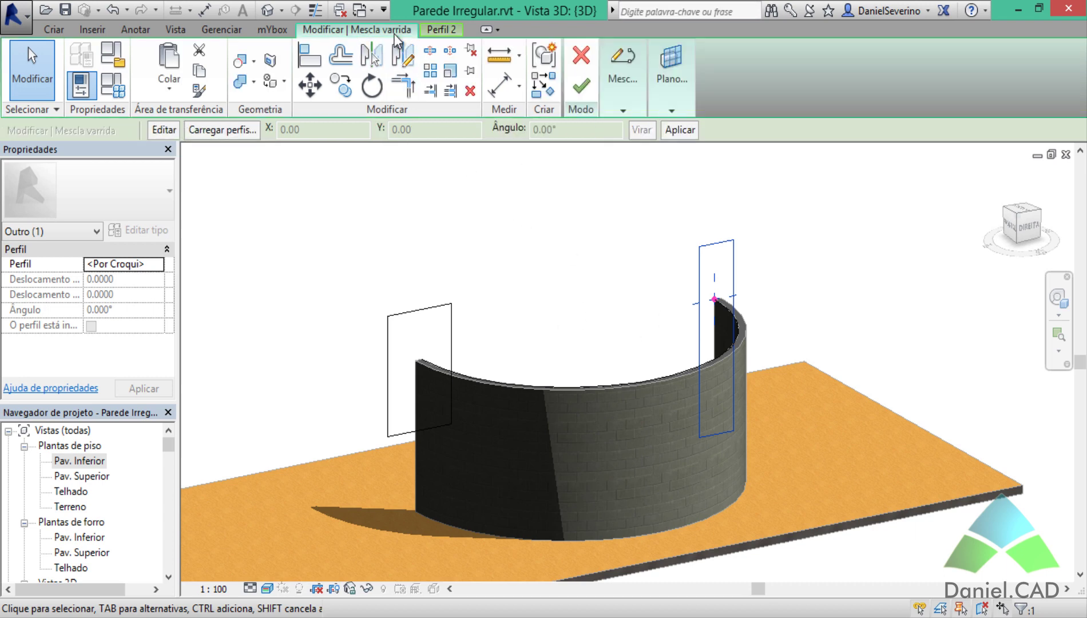
{"action": "left_click", "coordinate": [581, 92]}
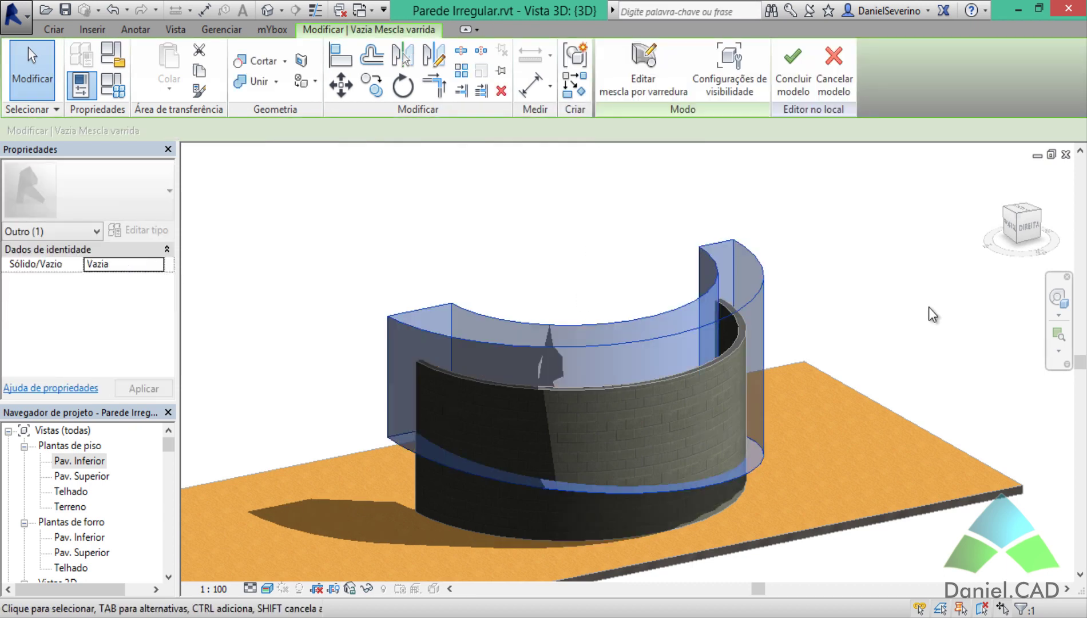
{"action": "mouse_move", "coordinate": [928, 307]}
{"action": "middle_mouse_down", "text": "shift"}
{"action": "mouse_move", "coordinate": [915, 247]}
{"action": "mouse_move", "coordinate": [948, 266]}
{"action": "middle_mouse_up", "text": "shift"}
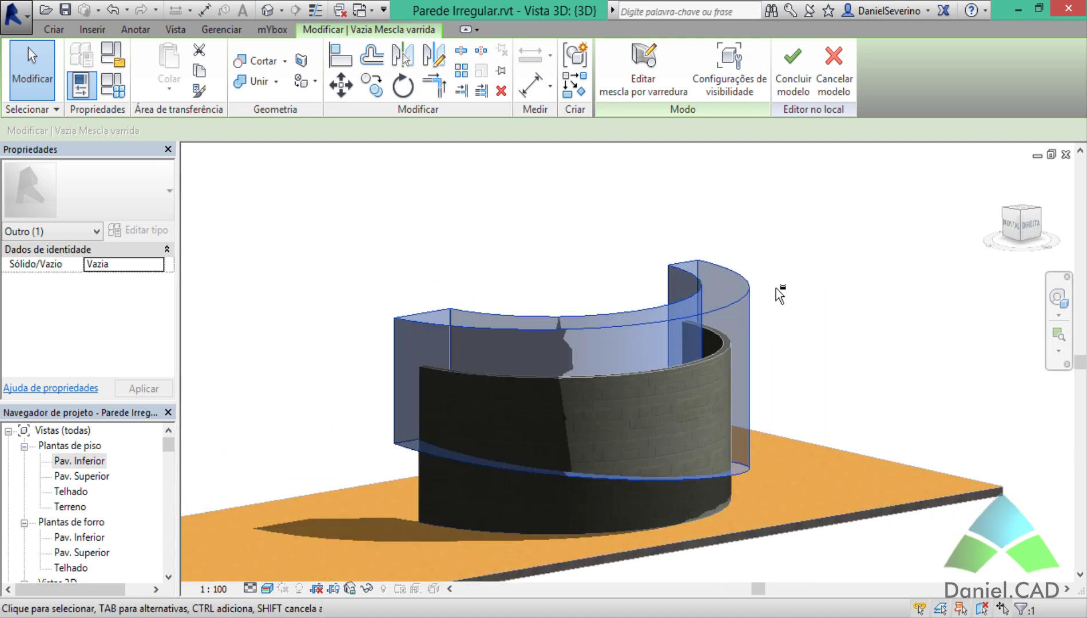
{"action": "mouse_move", "coordinate": [781, 293]}
{"action": "middle_mouse_down", "text": "shift"}
{"action": "mouse_move", "coordinate": [771, 325]}
{"action": "mouse_move", "coordinate": [838, 241]}
{"action": "mouse_move", "coordinate": [832, 279]}
{"action": "mouse_move", "coordinate": [850, 213]}
{"action": "middle_mouse_up", "text": "shift"}
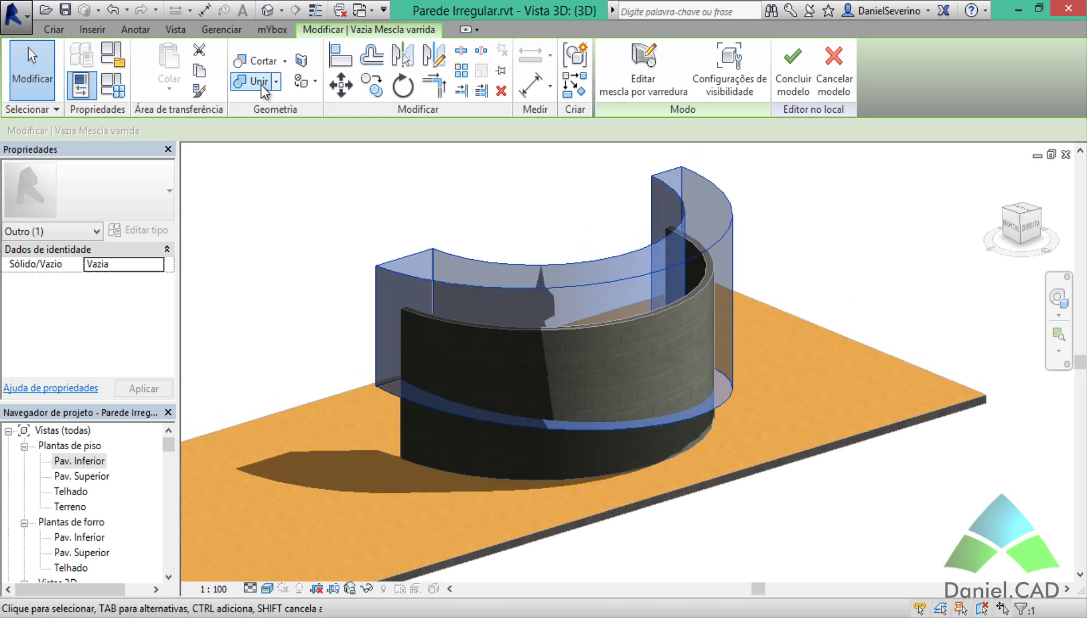
- Cut the curved wall with the void using Cut Geometry
{"action": "left_click", "coordinate": [254, 60]}
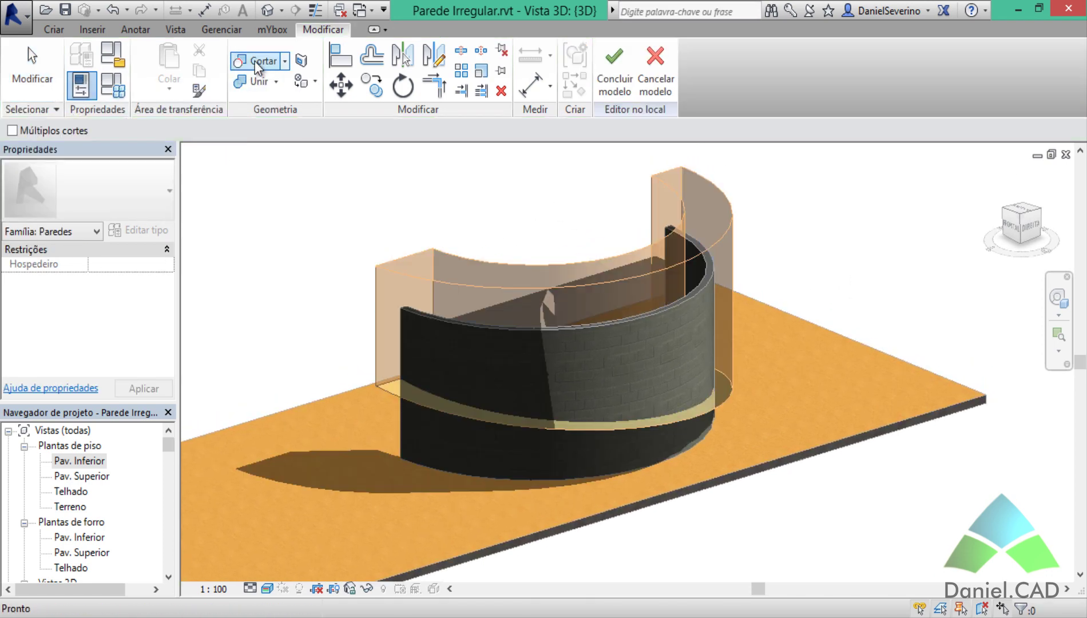
{"action": "left_click", "coordinate": [400, 429]}
{"action": "left_click", "coordinate": [373, 271]}
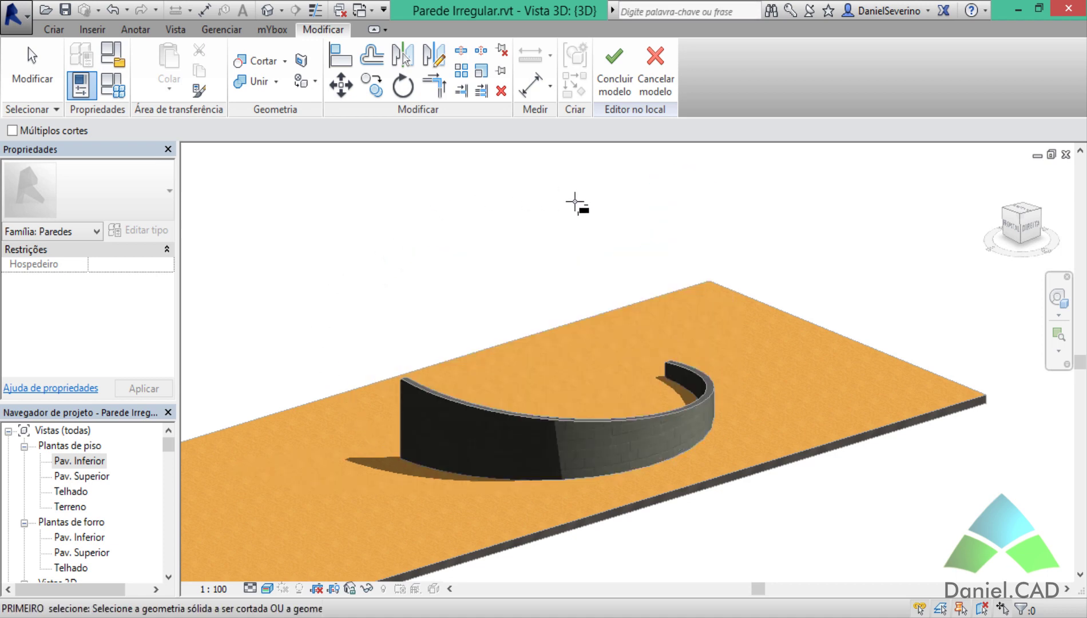
- Finish the in-place model and orbit to check the wall sloping end to end
{"action": "left_click", "coordinate": [629, 88]}
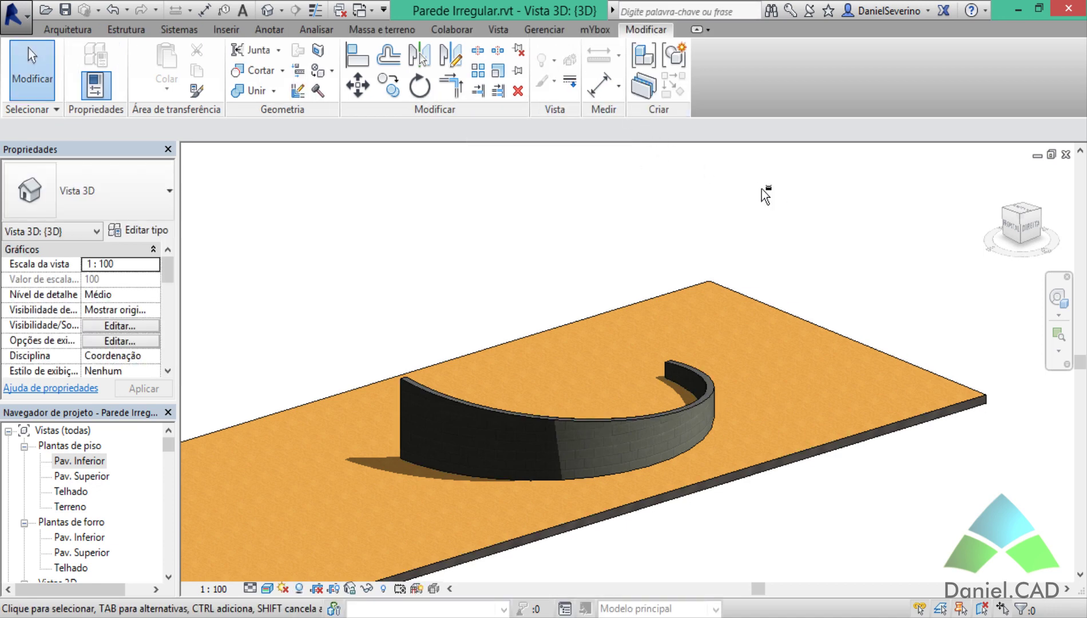
{"action": "mouse_move", "coordinate": [781, 339]}
{"action": "middle_mouse_down", "text": "shift"}
{"action": "mouse_move", "coordinate": [659, 315]}
{"action": "mouse_move", "coordinate": [538, 311]}
{"action": "mouse_move", "coordinate": [444, 327]}
{"action": "mouse_move", "coordinate": [354, 317]}
{"action": "mouse_move", "coordinate": [260, 329]}
{"action": "mouse_move", "coordinate": [651, 364]}
{"action": "mouse_move", "coordinate": [779, 354]}
{"action": "mouse_move", "coordinate": [897, 313]}
{"action": "mouse_move", "coordinate": [555, 436]}
{"action": "mouse_move", "coordinate": [838, 414]}
{"action": "middle_mouse_up", "text": "shift"}
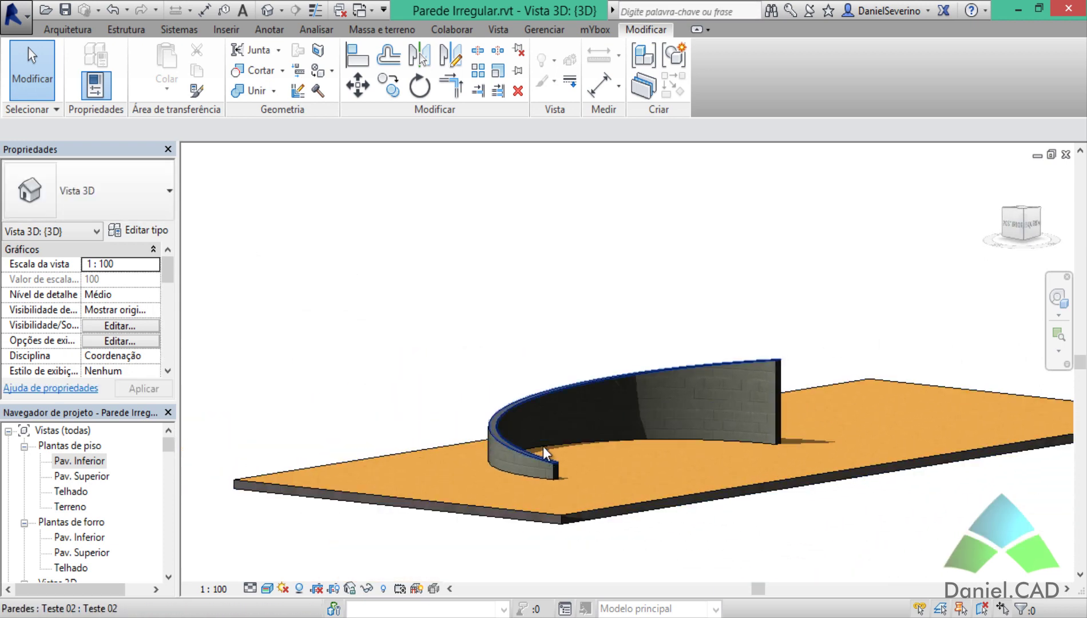
{"action": "mouse_move", "coordinate": [557, 283]}
{"action": "middle_mouse_down", "text": "shift"}
{"action": "mouse_move", "coordinate": [825, 342]}
{"action": "mouse_move", "coordinate": [764, 342]}
{"action": "mouse_move", "coordinate": [692, 371]}
{"action": "mouse_move", "coordinate": [720, 388]}
{"action": "mouse_move", "coordinate": [675, 355]}
{"action": "mouse_move", "coordinate": [659, 382]}
{"action": "mouse_move", "coordinate": [666, 420]}
{"action": "mouse_move", "coordinate": [478, 274]}
{"action": "mouse_move", "coordinate": [628, 338]}
{"action": "mouse_move", "coordinate": [674, 343]}
{"action": "mouse_move", "coordinate": [668, 350]}
{"action": "mouse_move", "coordinate": [692, 340]}
{"action": "mouse_move", "coordinate": [679, 328]}
{"action": "middle_mouse_up", "text": "shift"}
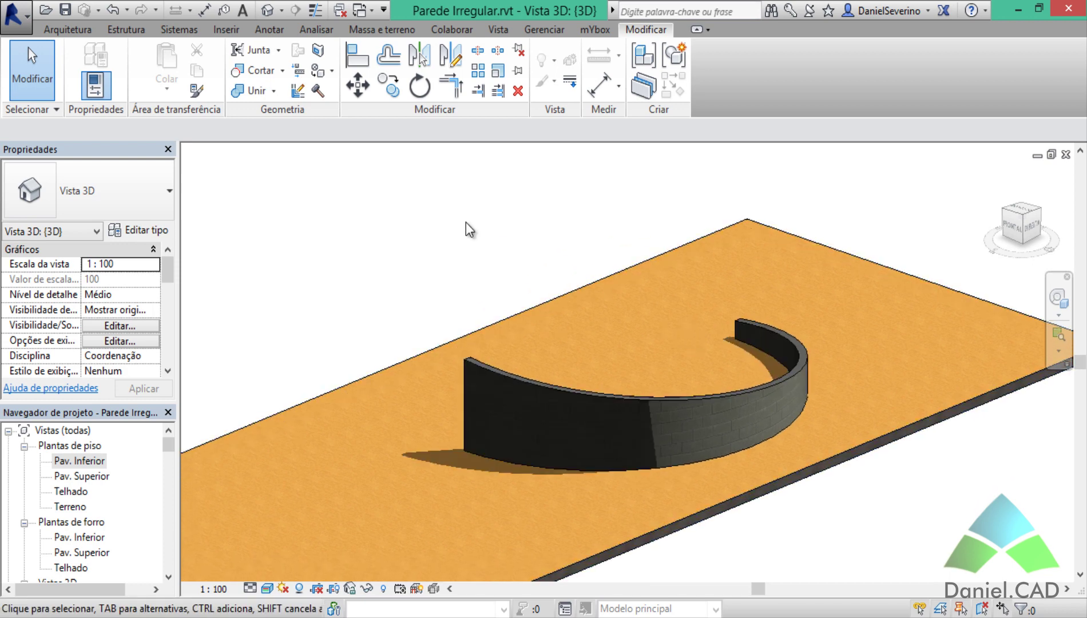